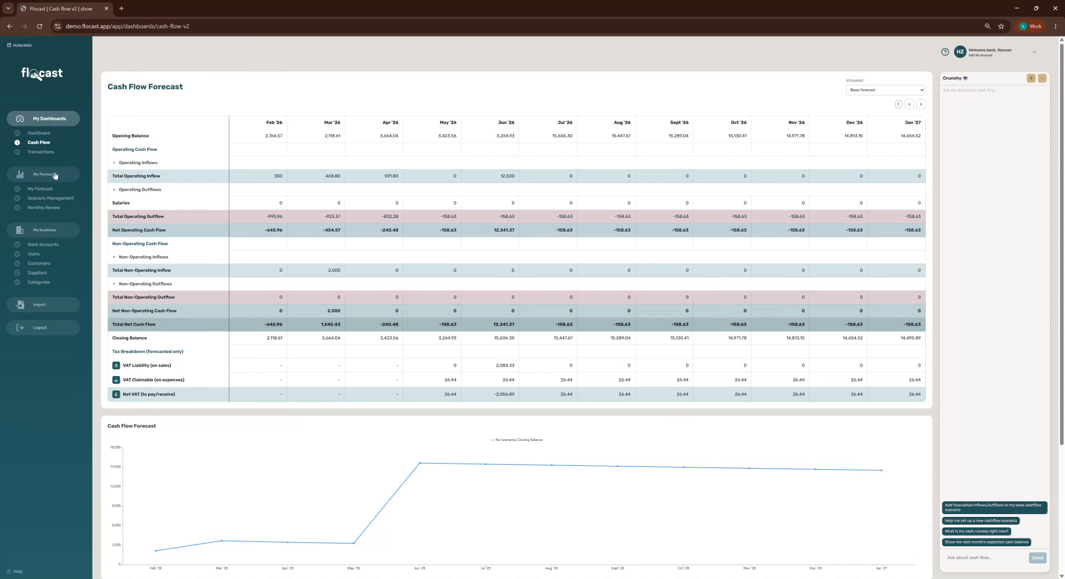
From My Forecast, auto-detect recurring items from past transactions.
click(44, 190)
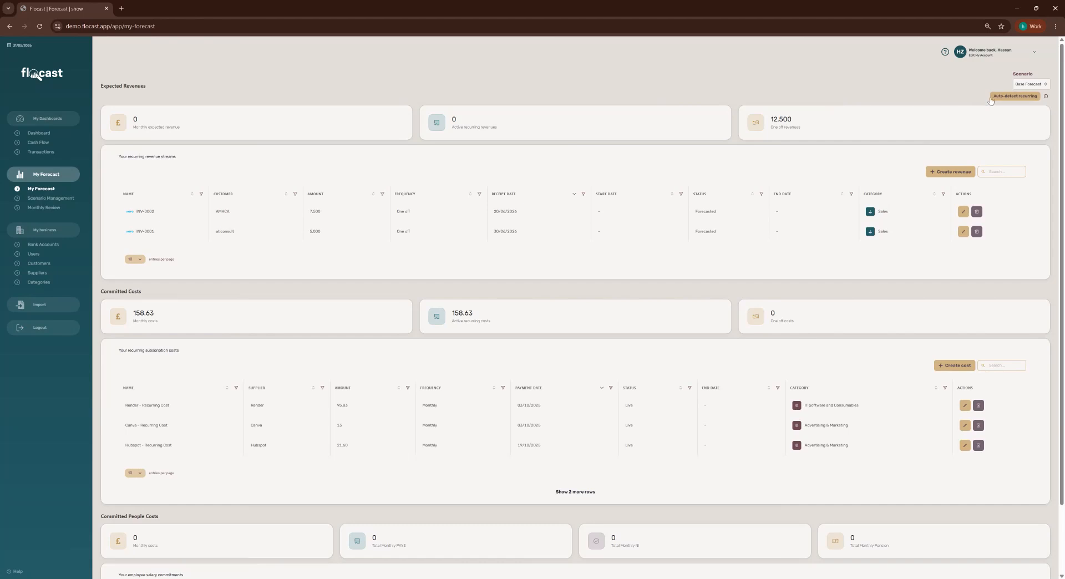
click(992, 100)
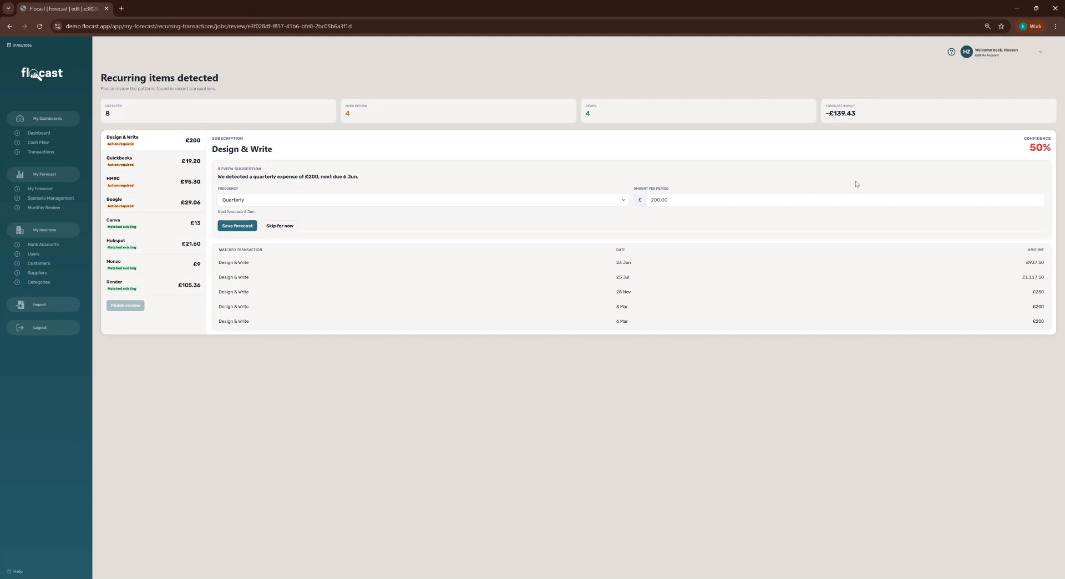
Skip Design & Write and HMRC, and save Quickbooks and Google as monthly forecasts.
click(271, 199)
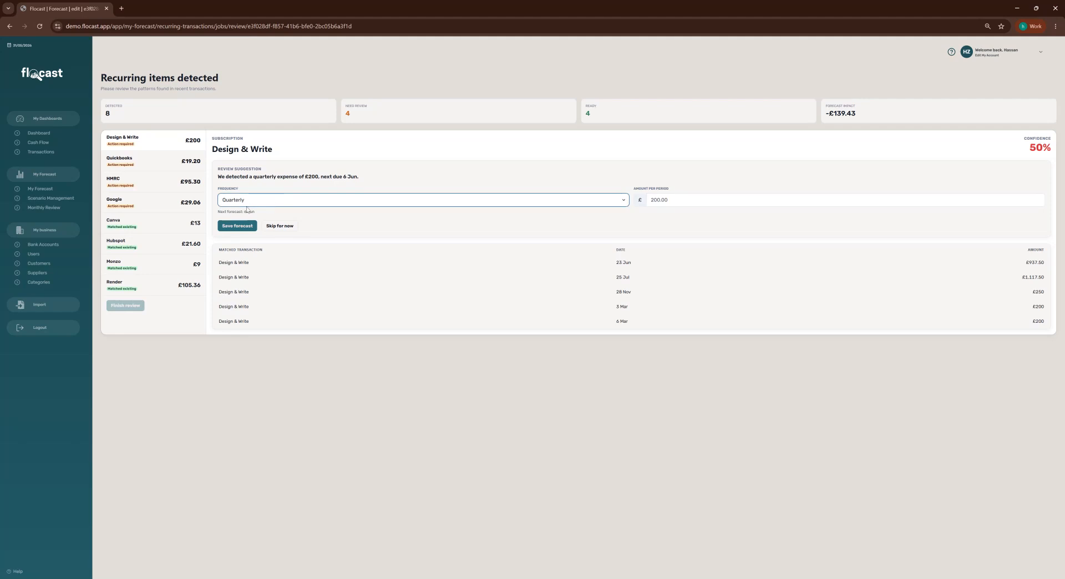
click(720, 221)
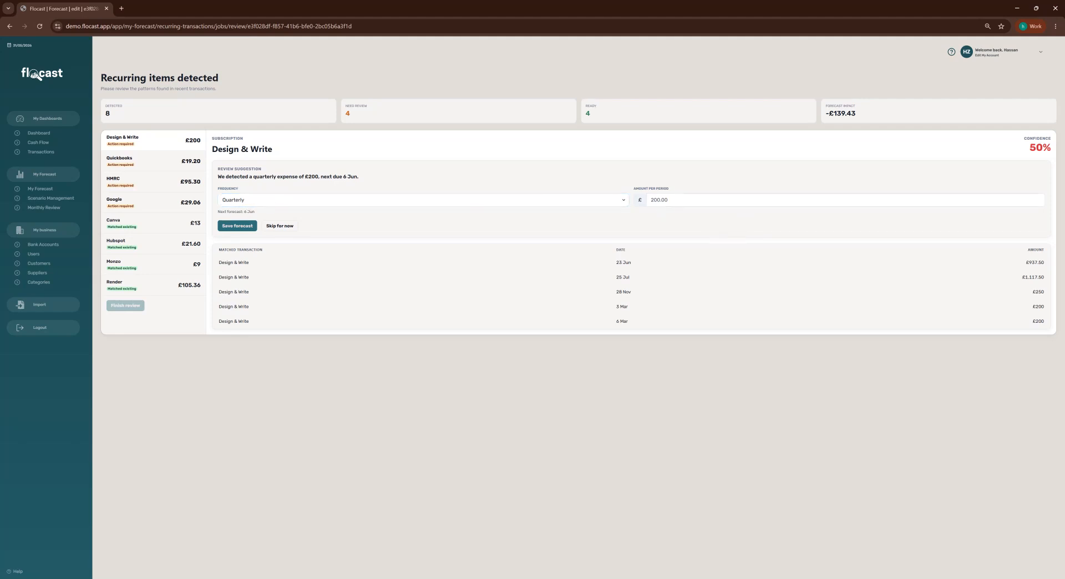
click(288, 226)
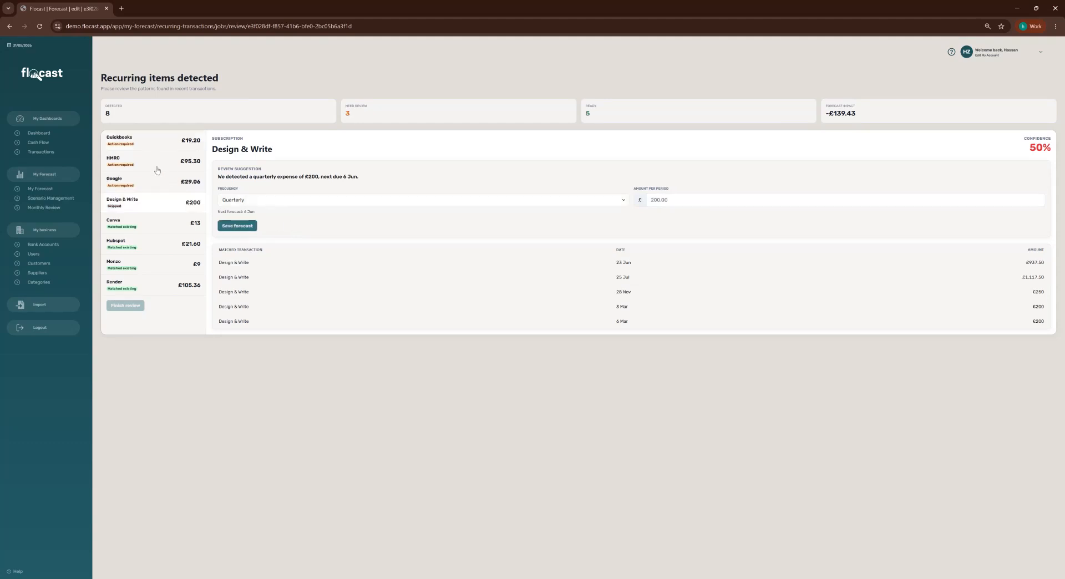
click(150, 148)
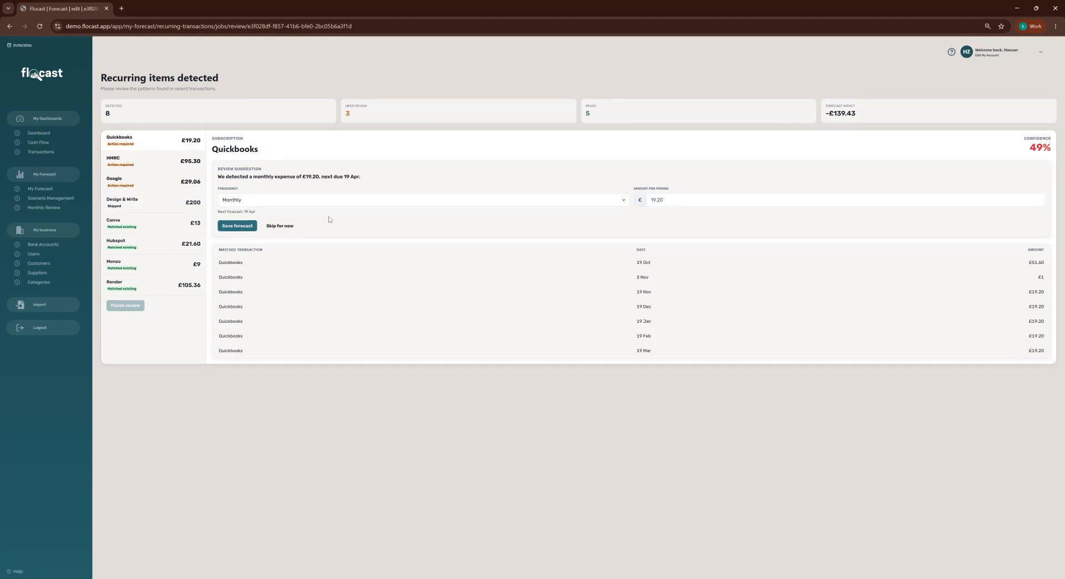
click(240, 226)
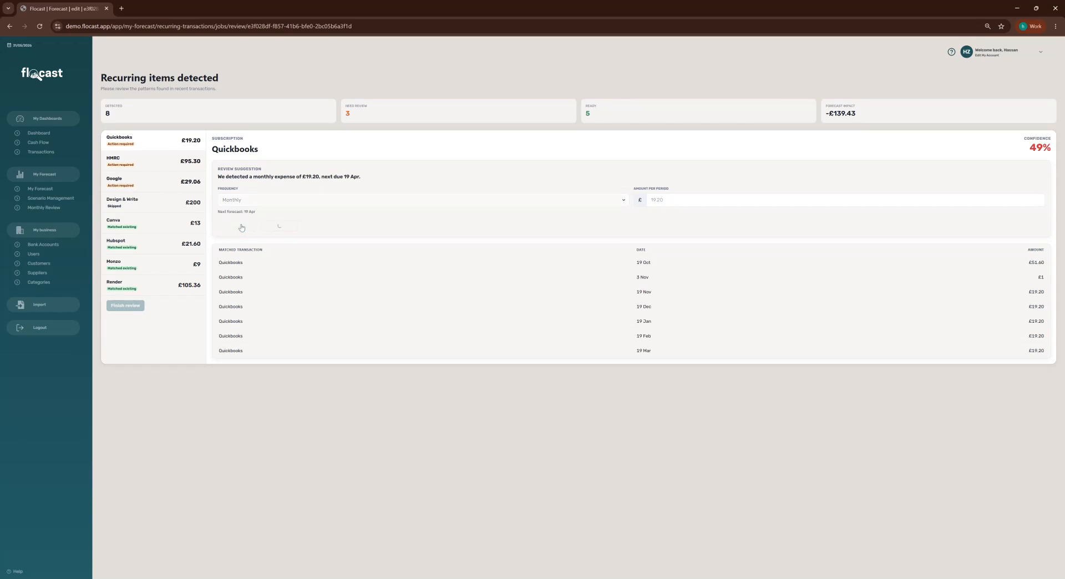
click(152, 148)
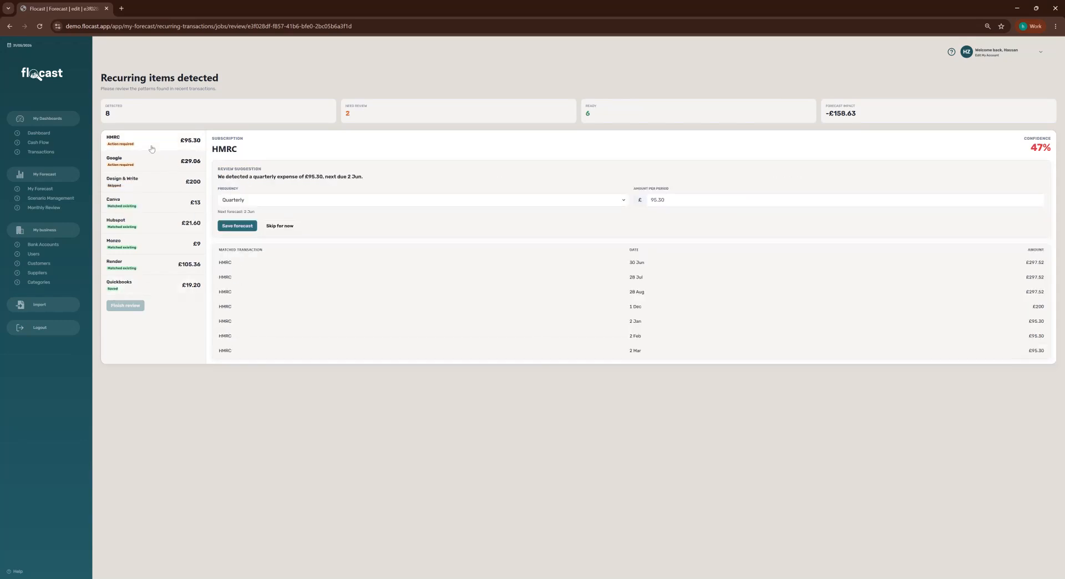
click(279, 227)
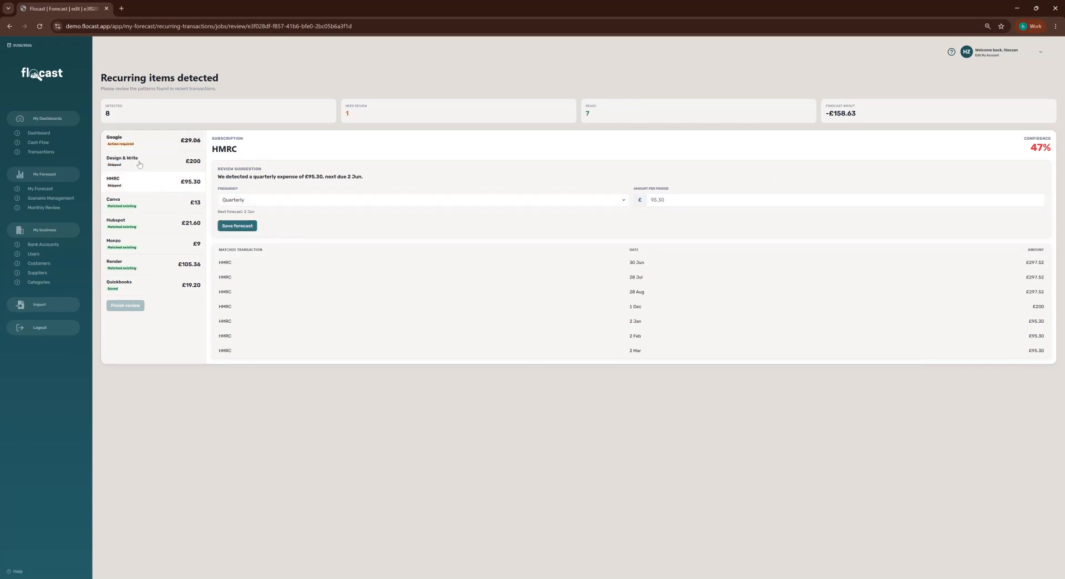
click(131, 146)
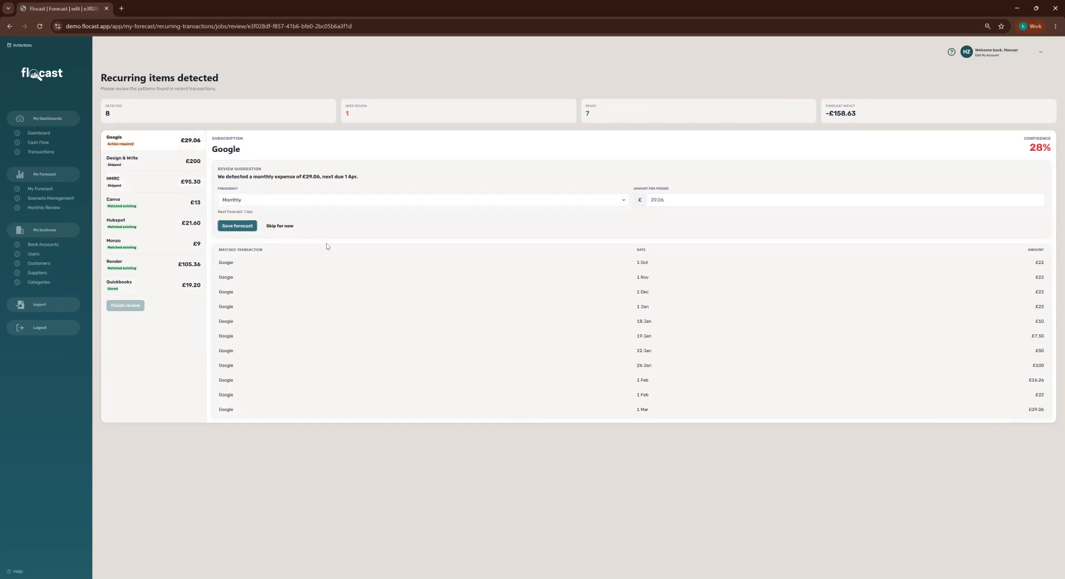
click(238, 226)
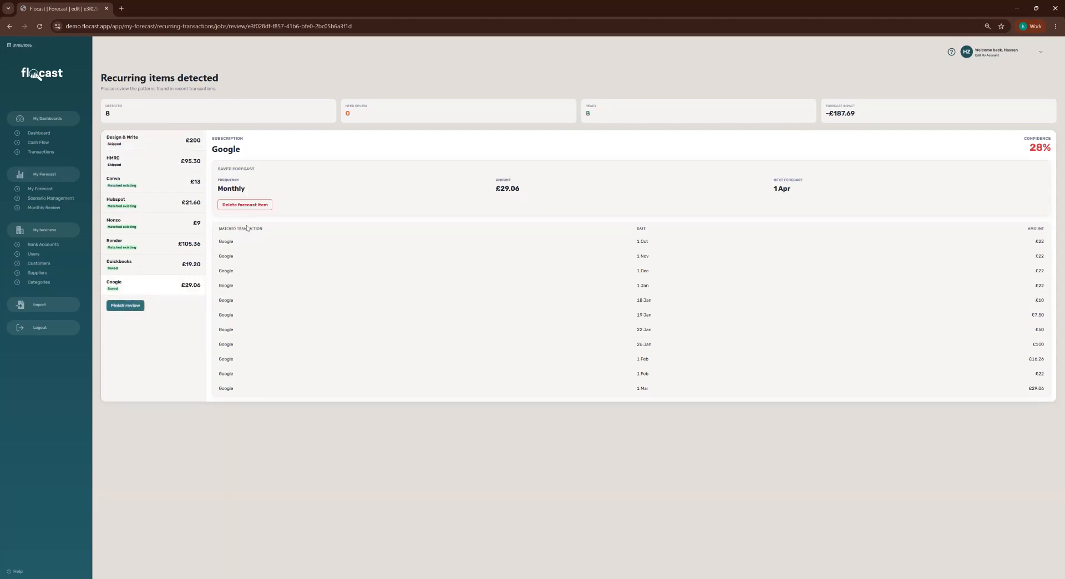
click(137, 186)
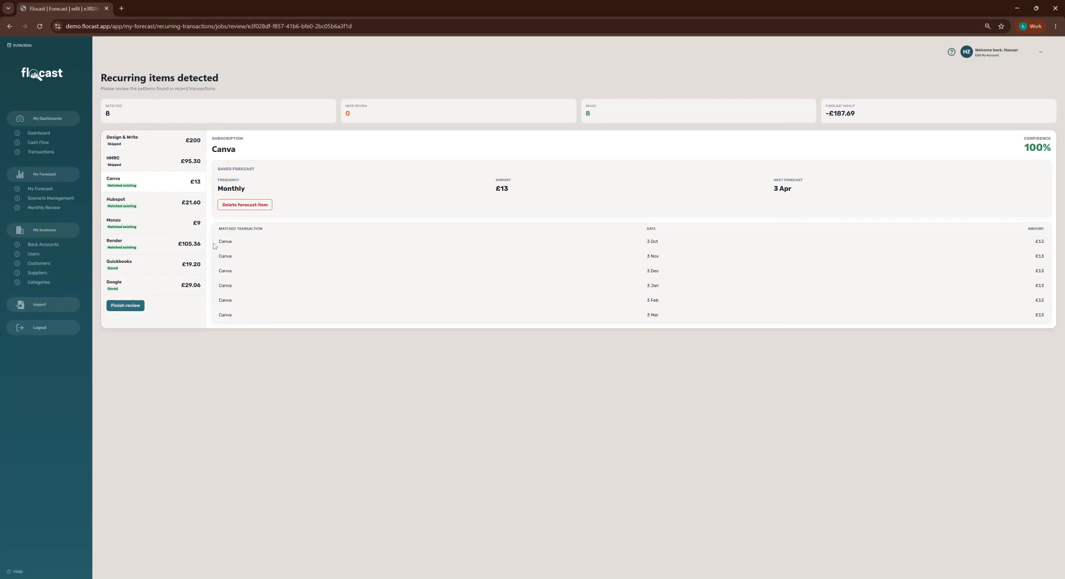
Finish the review and delete the duplicate Quickbooks row from the subscription costs.
click(135, 307)
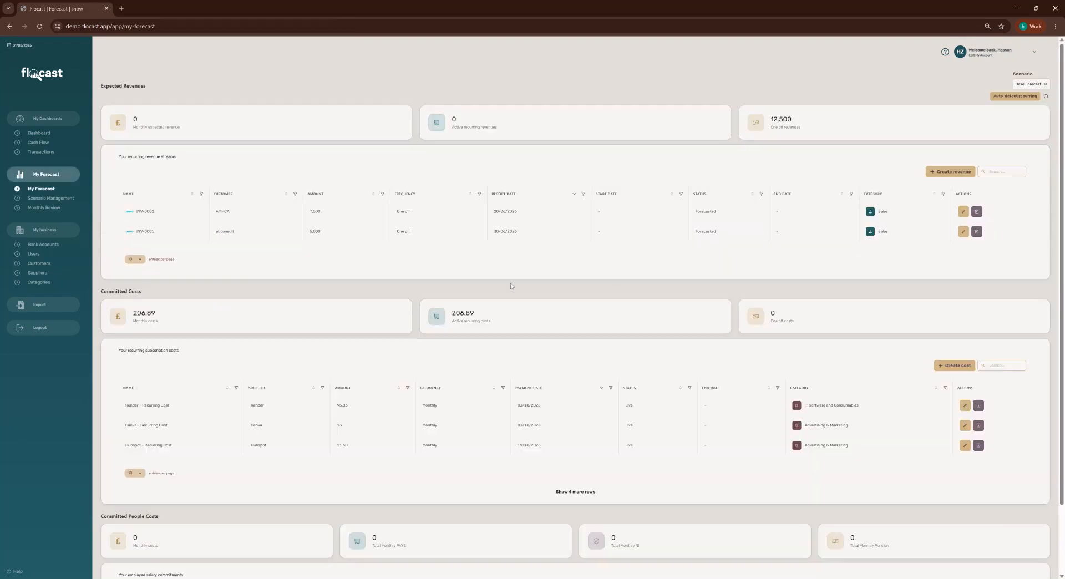
scroll(622, 280, down, 3)
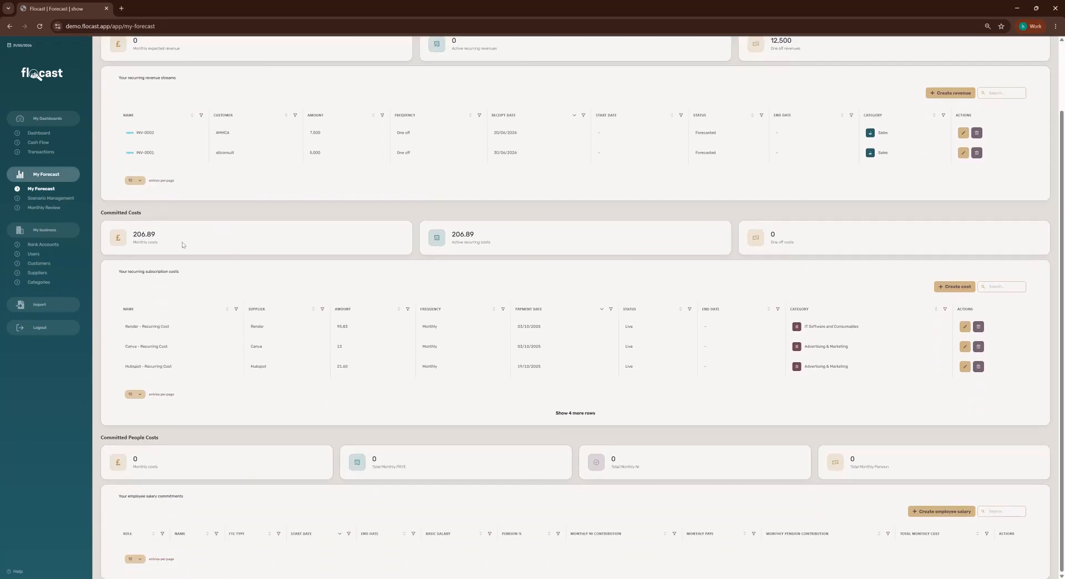
click(565, 417)
scroll(566, 419, down, 1)
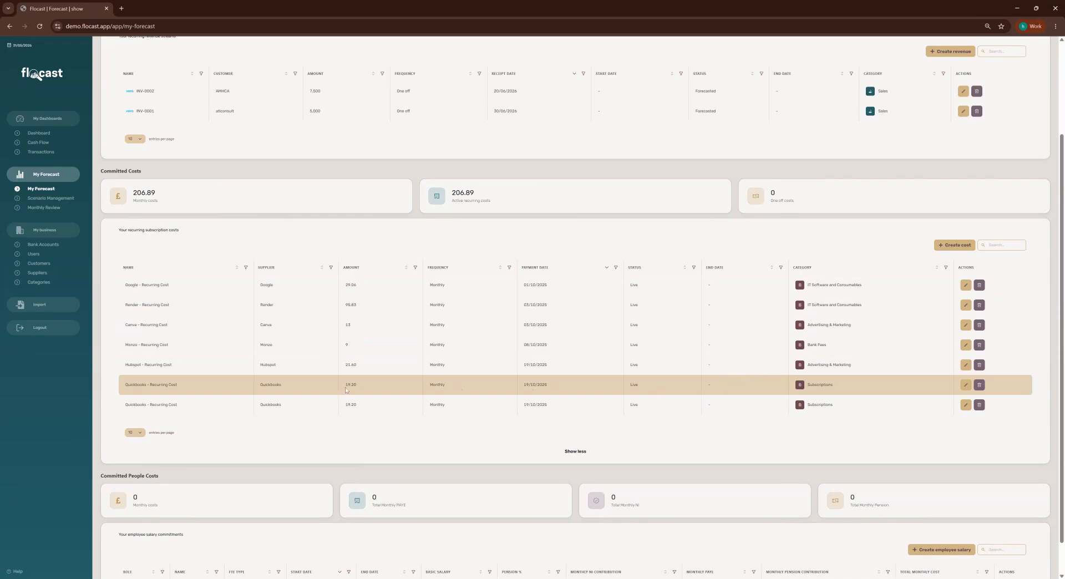
click(984, 406)
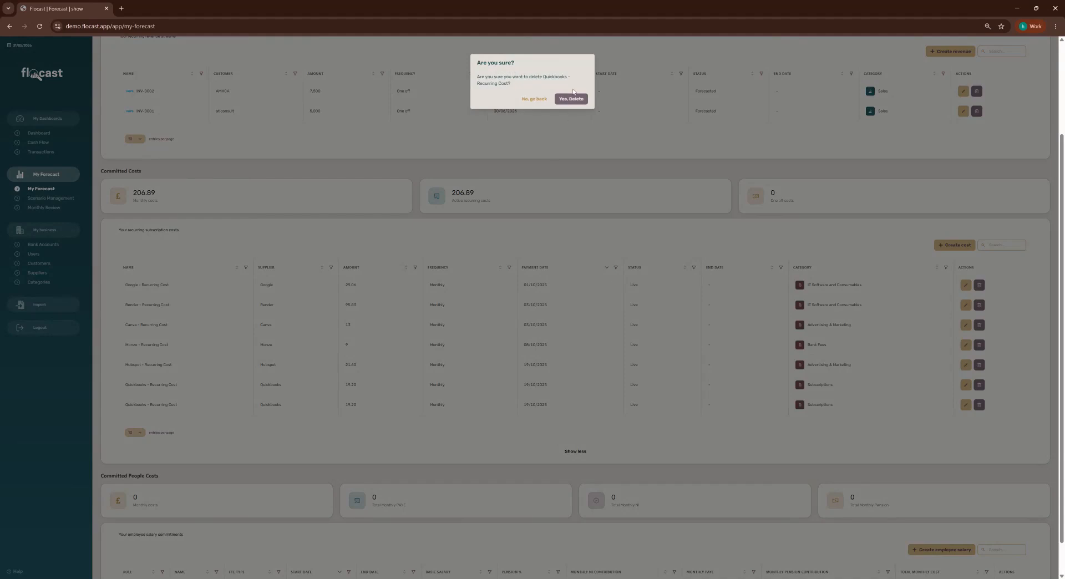
click(566, 100)
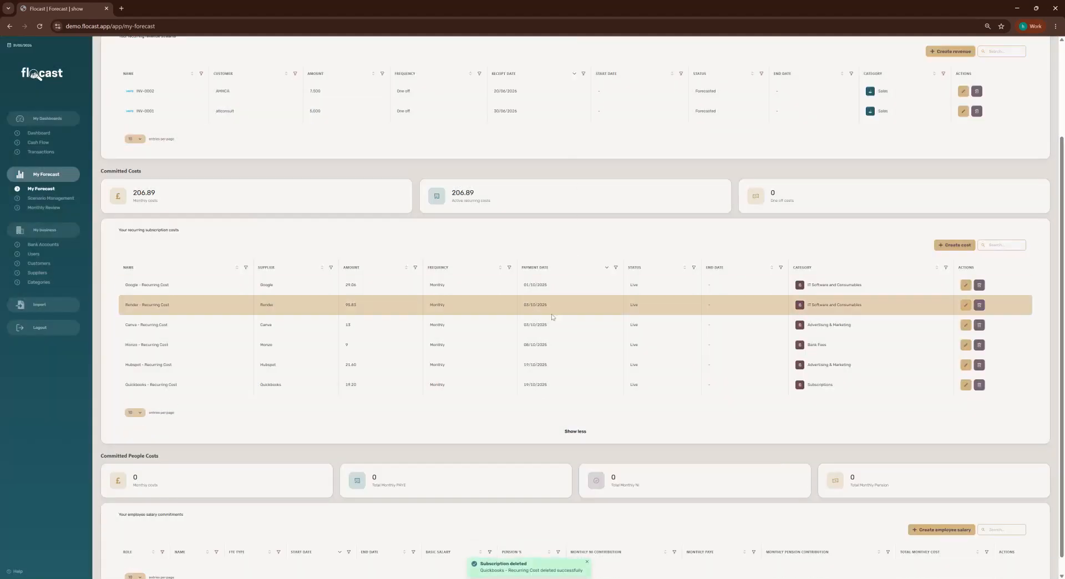
scroll(521, 358, down, 1)
scroll(521, 322, up, 3)
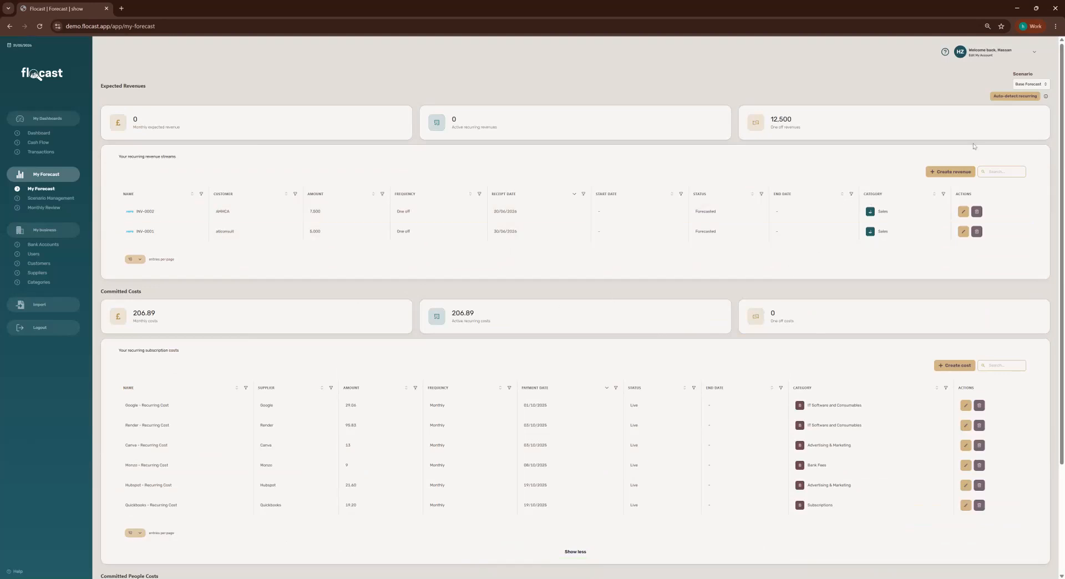
Start a new revenue for customer ATLConsult, recurring monthly from 01/06/2026.
click(952, 173)
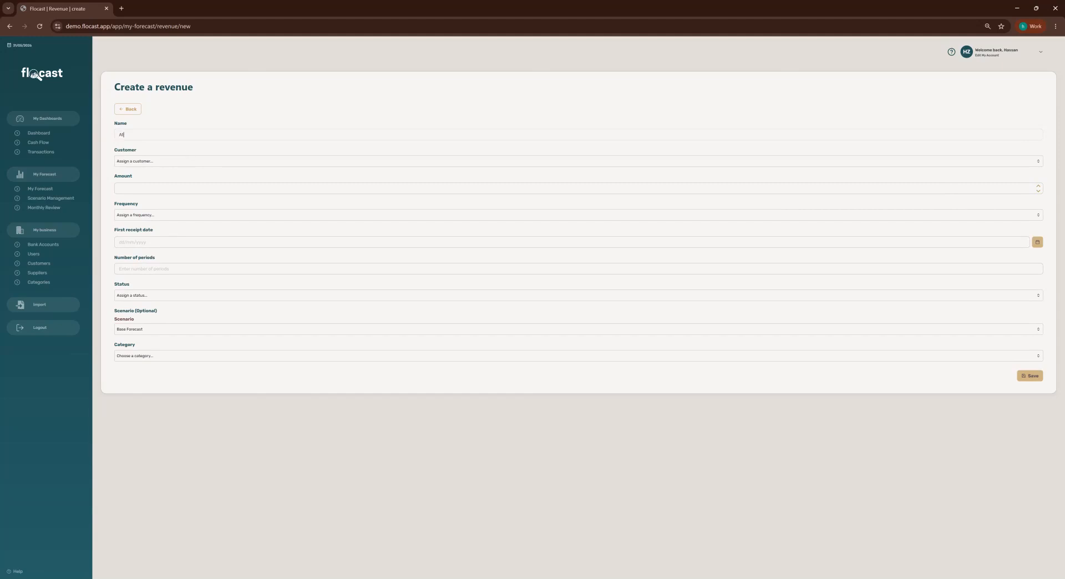
text(TLConsult)
click(133, 161)
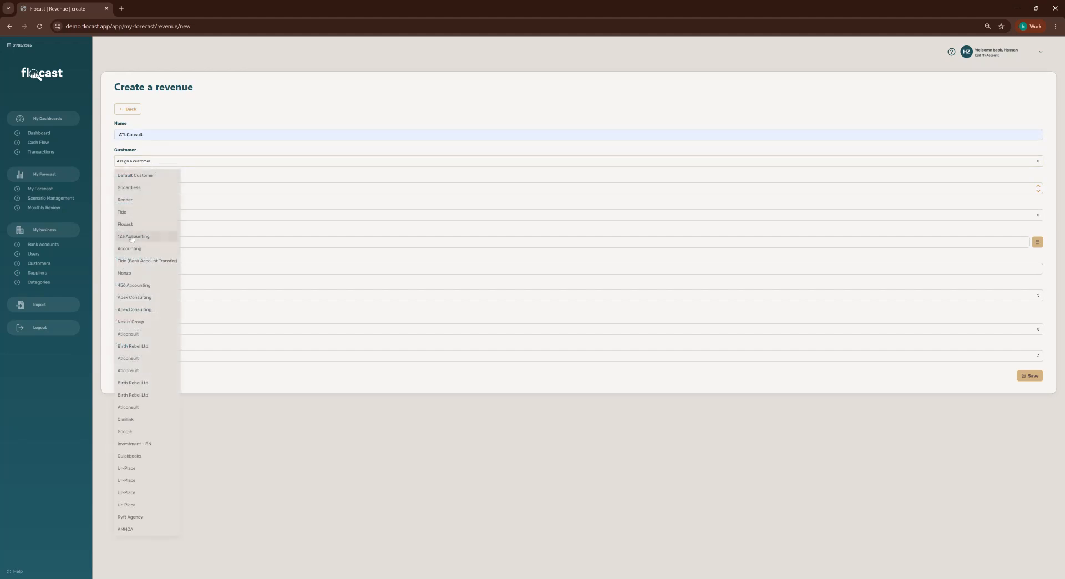
click(129, 334)
click(119, 188)
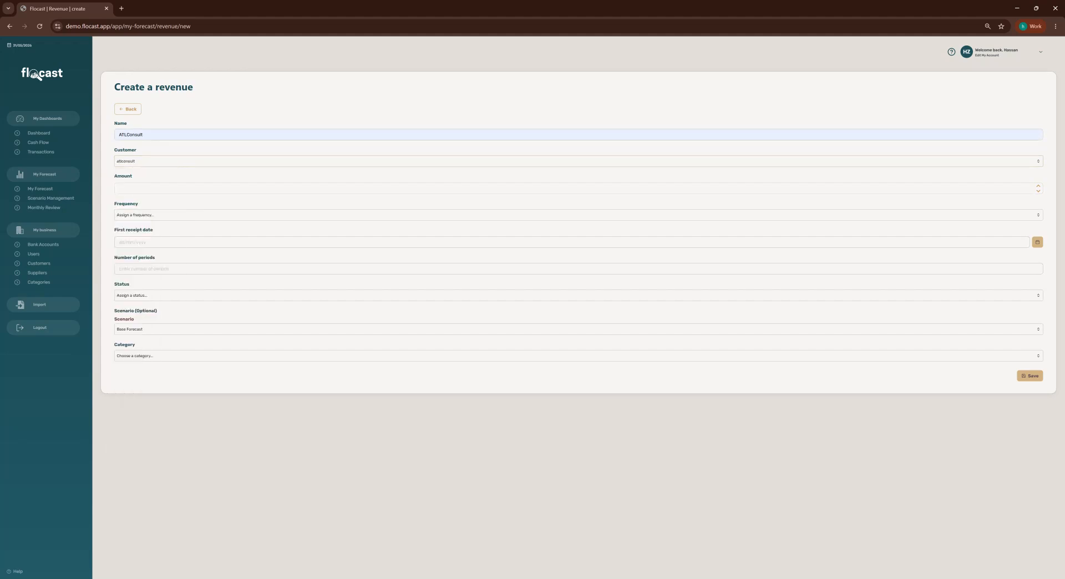
click(141, 215)
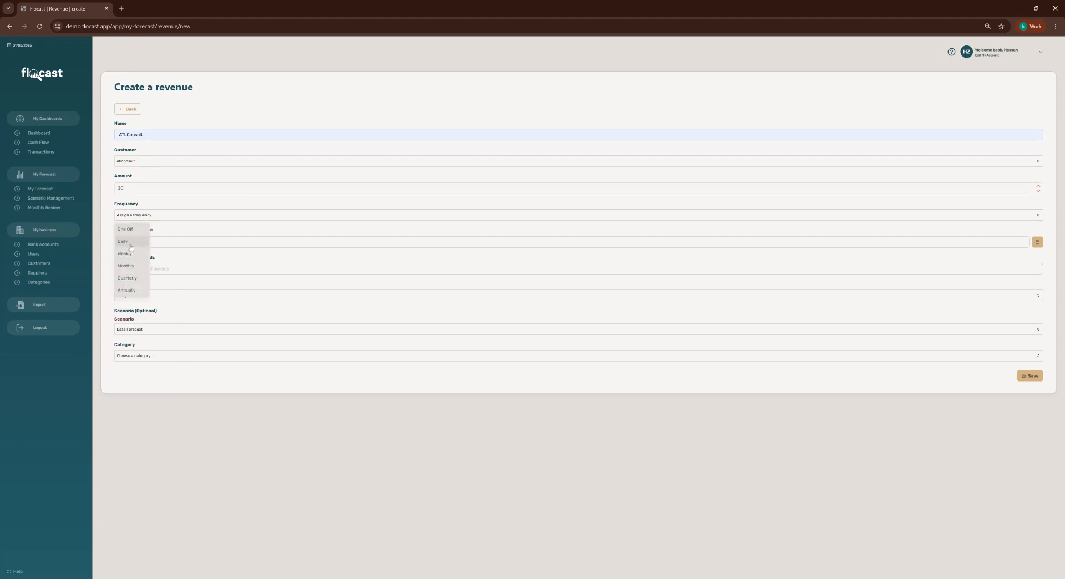
click(127, 265)
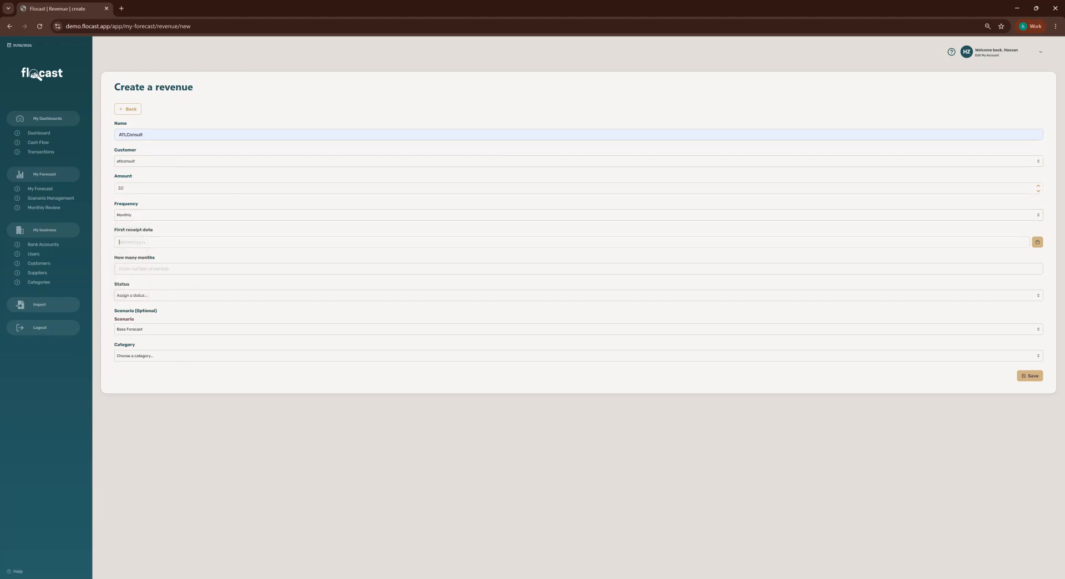
click(1037, 242)
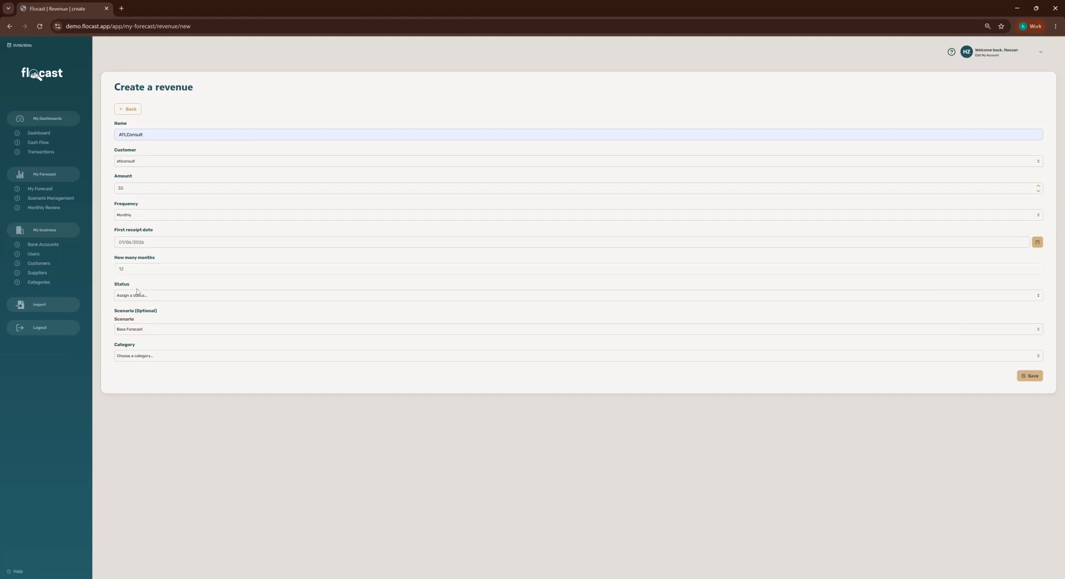
Set the revenue to Live in the Base Forecast under Sales and save it.
click(136, 296)
click(135, 314)
click(138, 298)
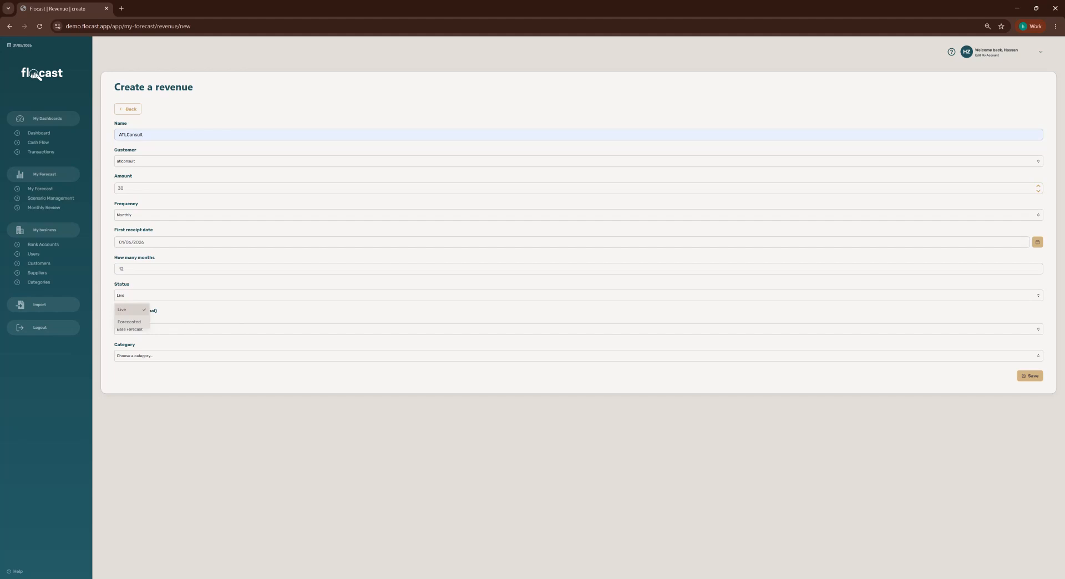
click(132, 312)
click(138, 330)
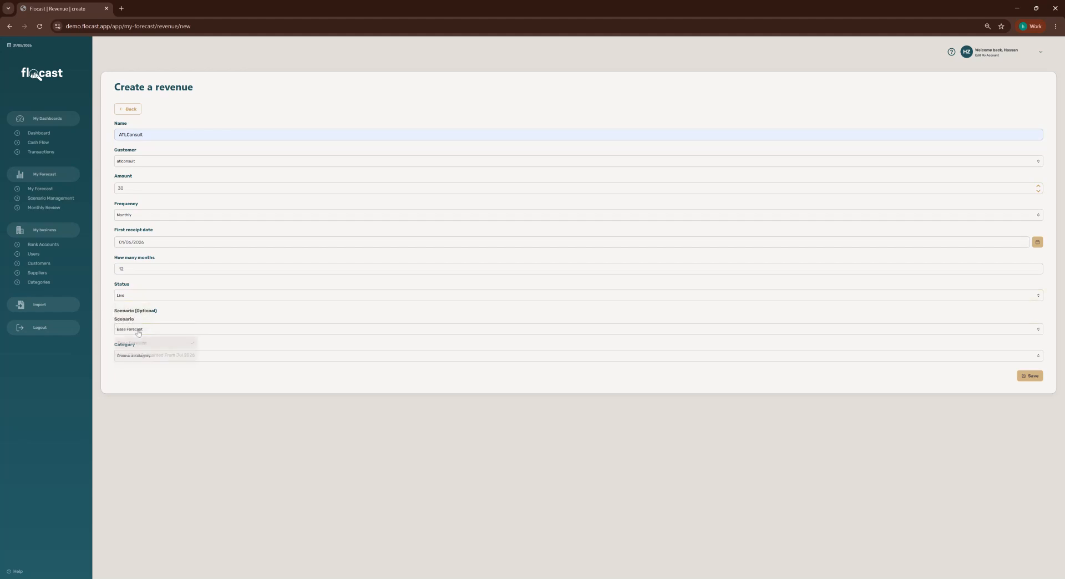
click(138, 332)
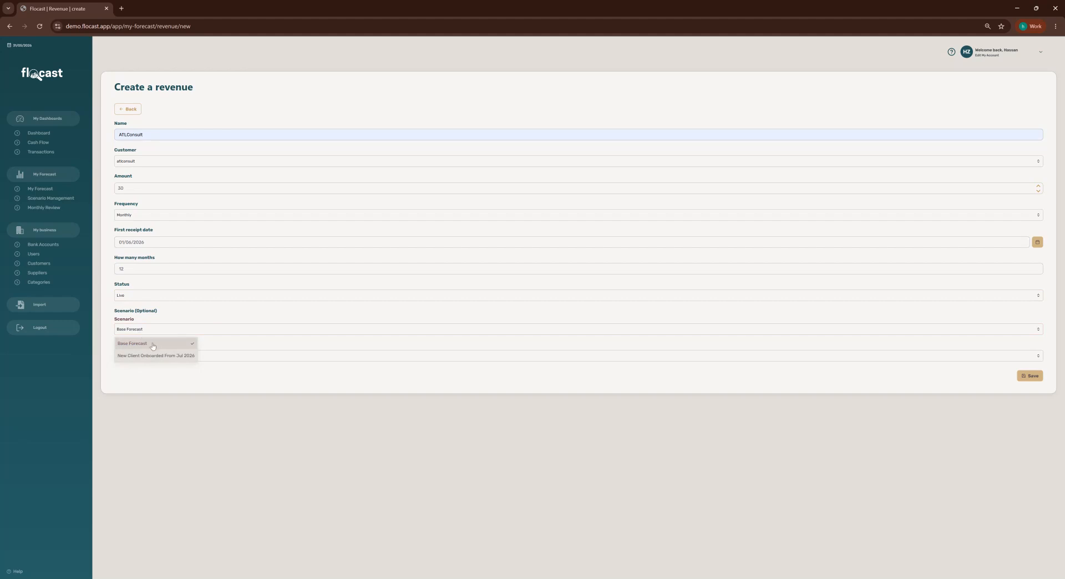
click(153, 345)
click(156, 356)
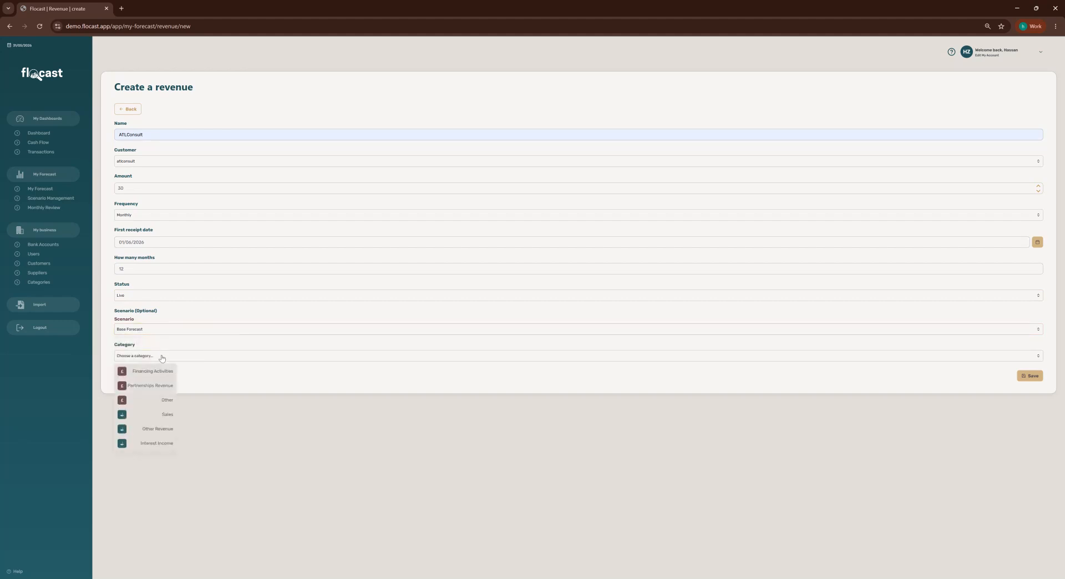
click(150, 417)
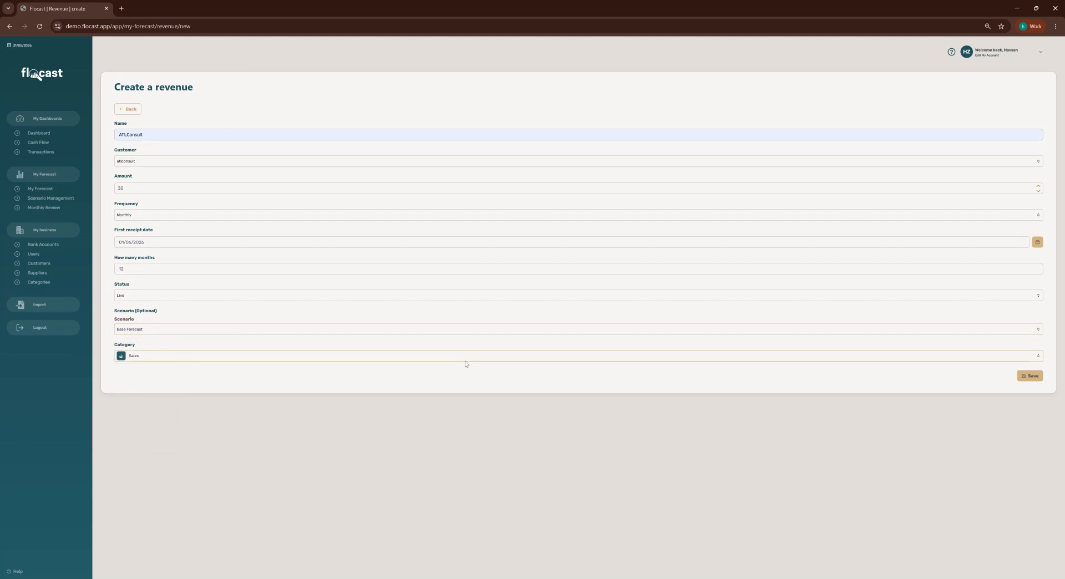
click(1032, 376)
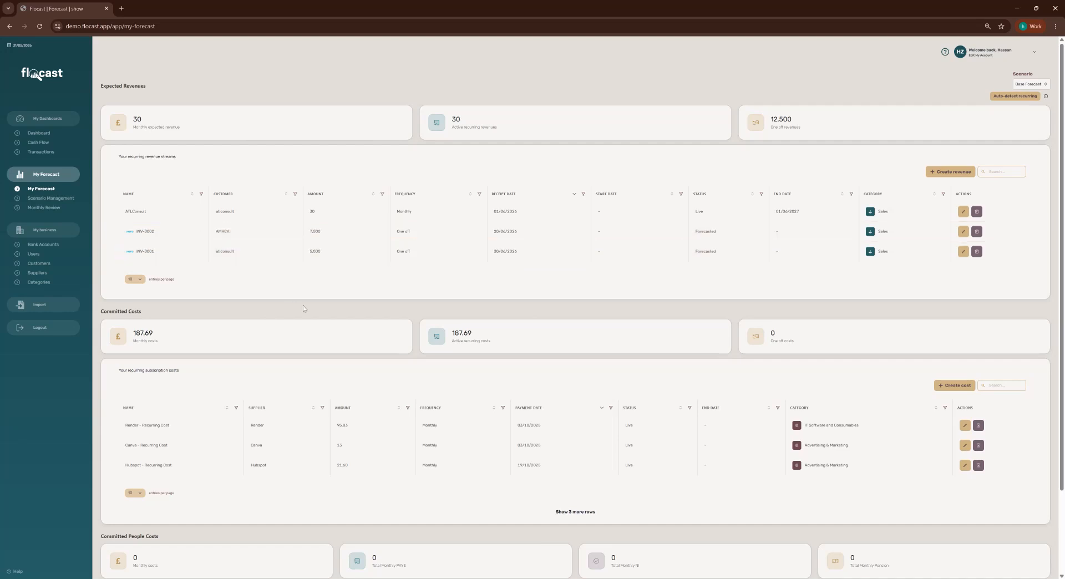
scroll(333, 266, down, 2)
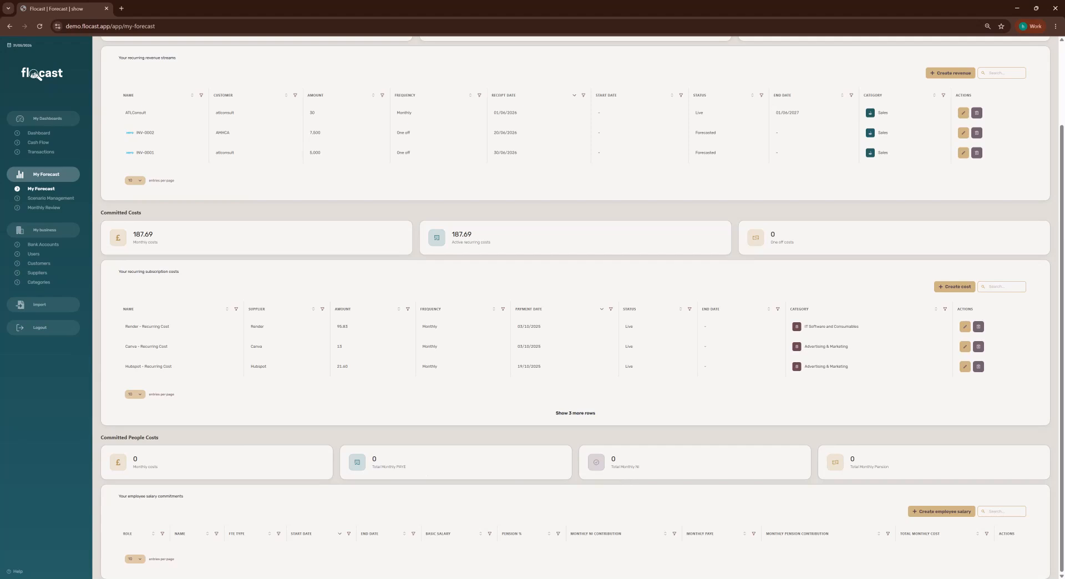
Add a CEO employee starting 1 June 2026 with a 50000 basic salary.
click(950, 512)
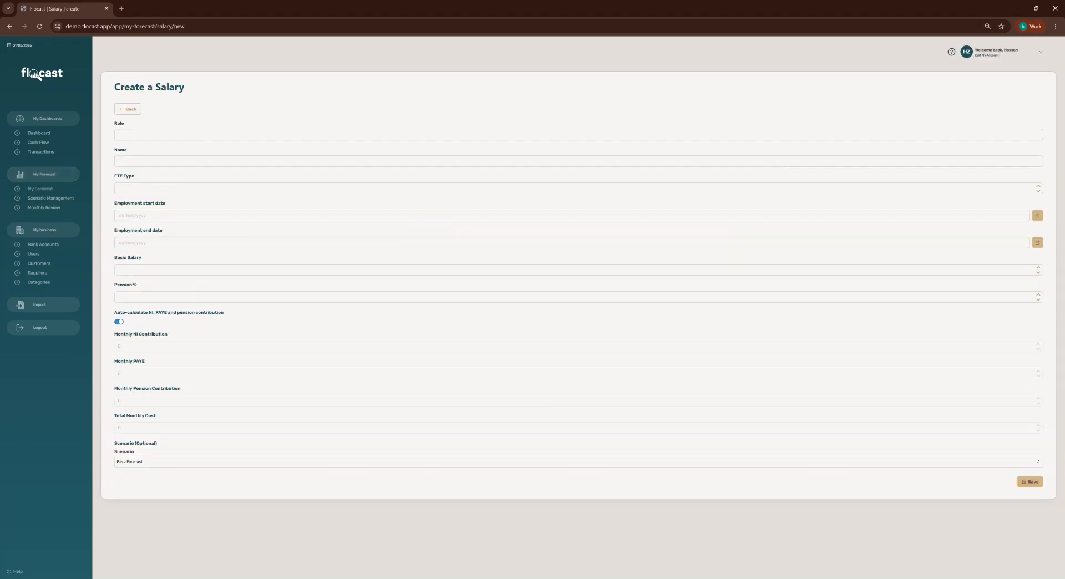
text(CEO)
key(Tab)
click(1037, 216)
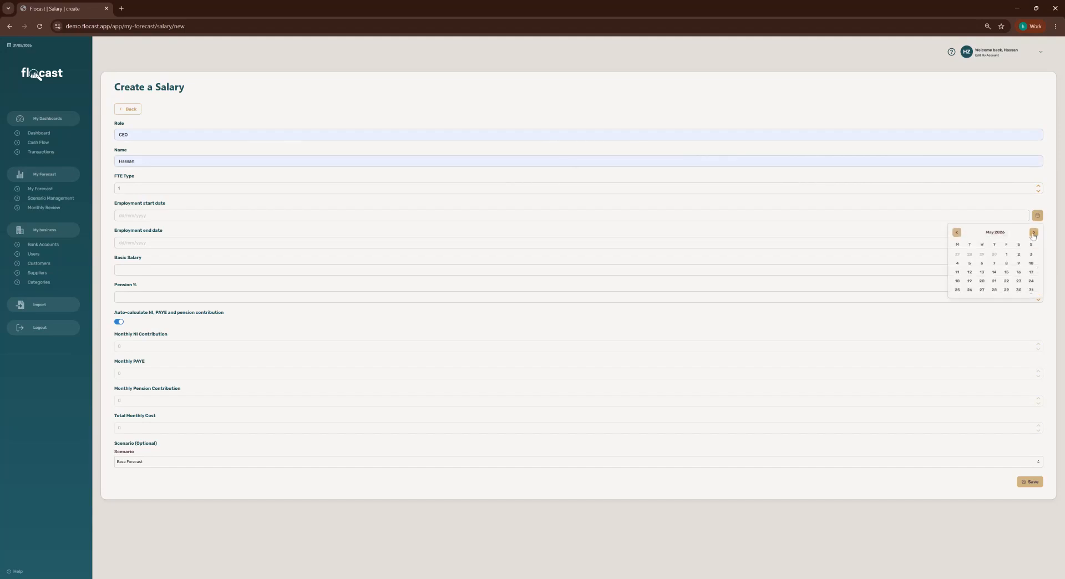
click(958, 255)
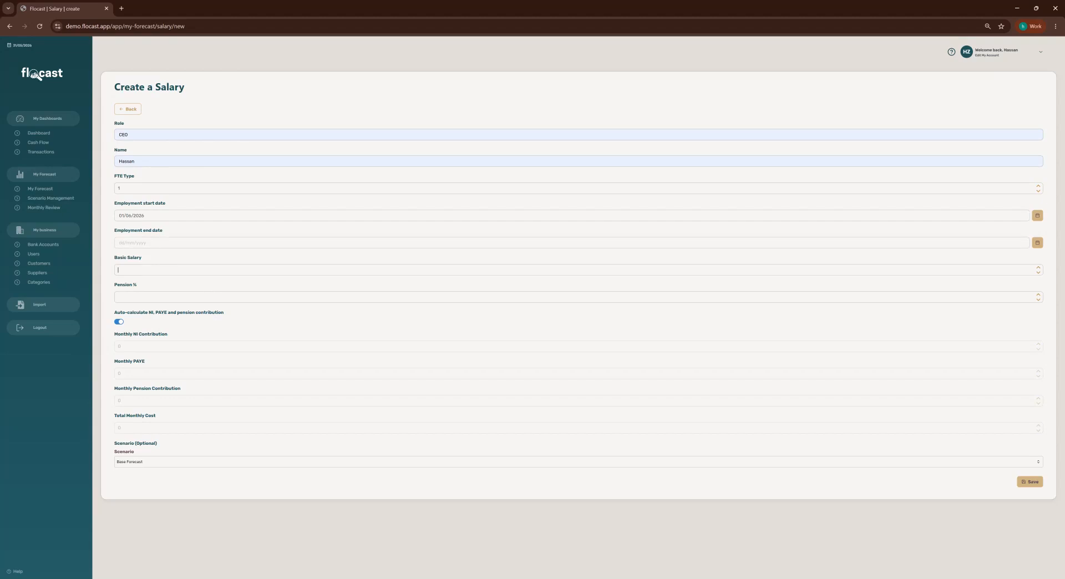
text(50000)
Keep Base Forecast as the scenario and leave automatic NI, PAYE and pension calculation on.
click(148, 461)
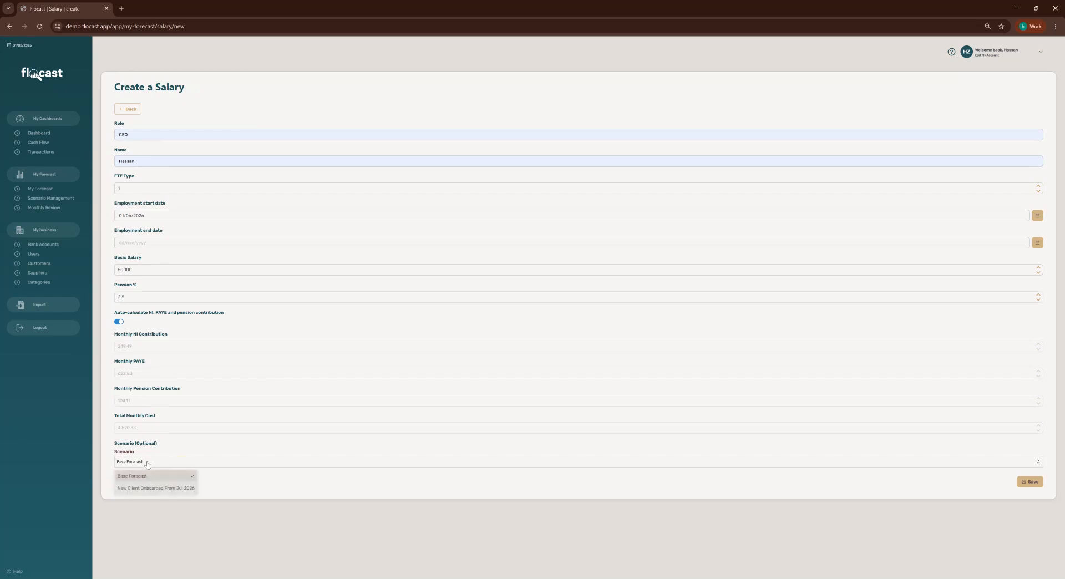
click(147, 464)
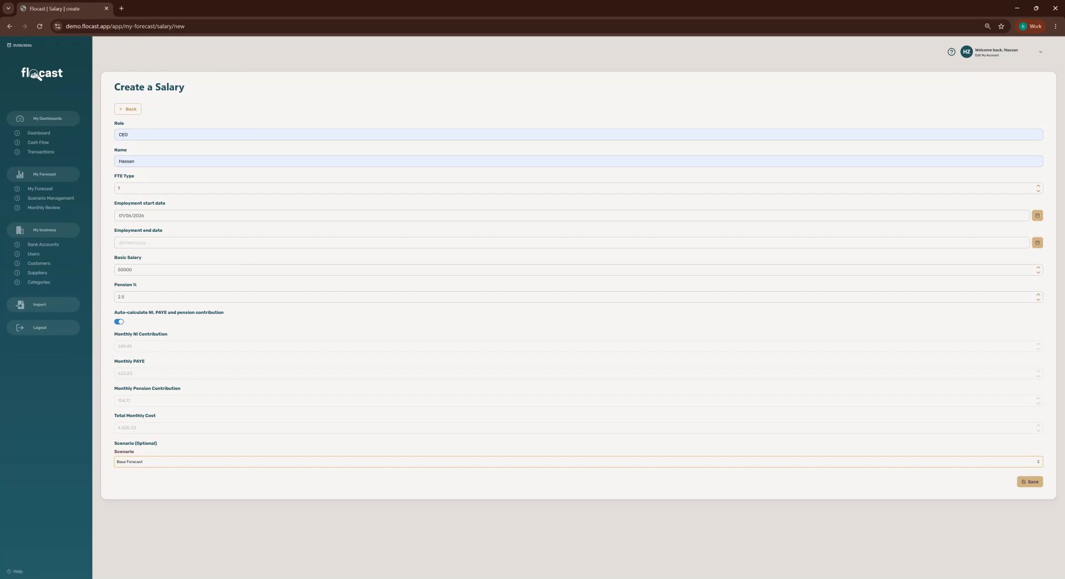
click(119, 321)
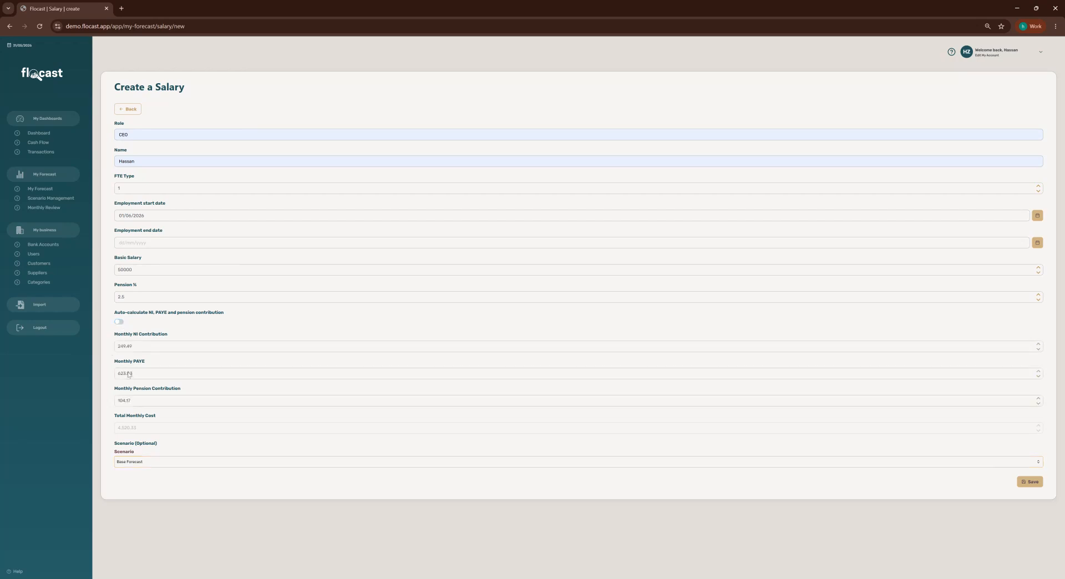
click(118, 323)
Save the CEO salary, check the 4,520.33 monthly people costs, and view the Cash Flow Forecast.
click(1026, 481)
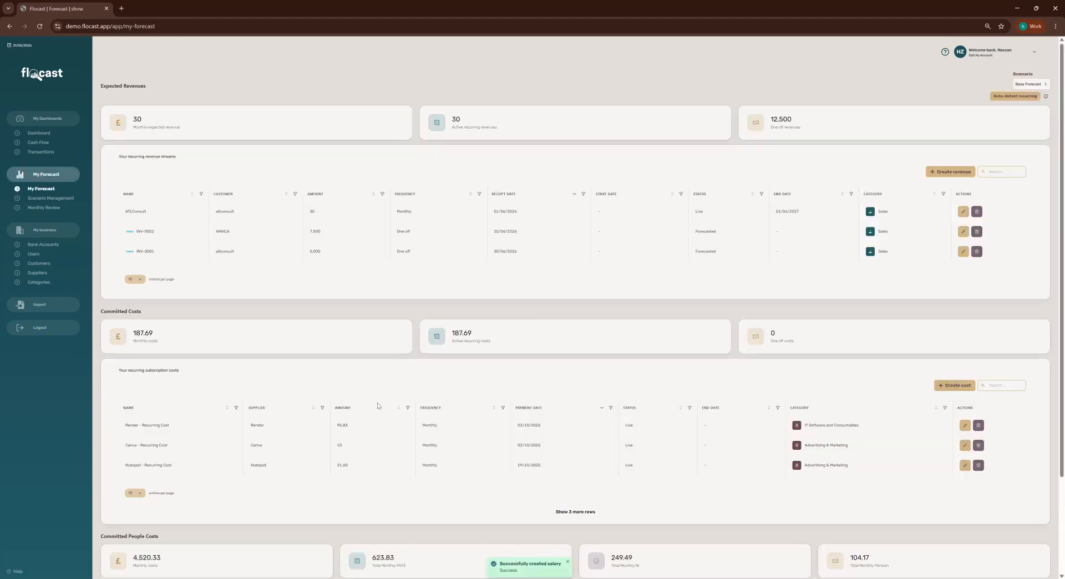
scroll(378, 406, down, 2)
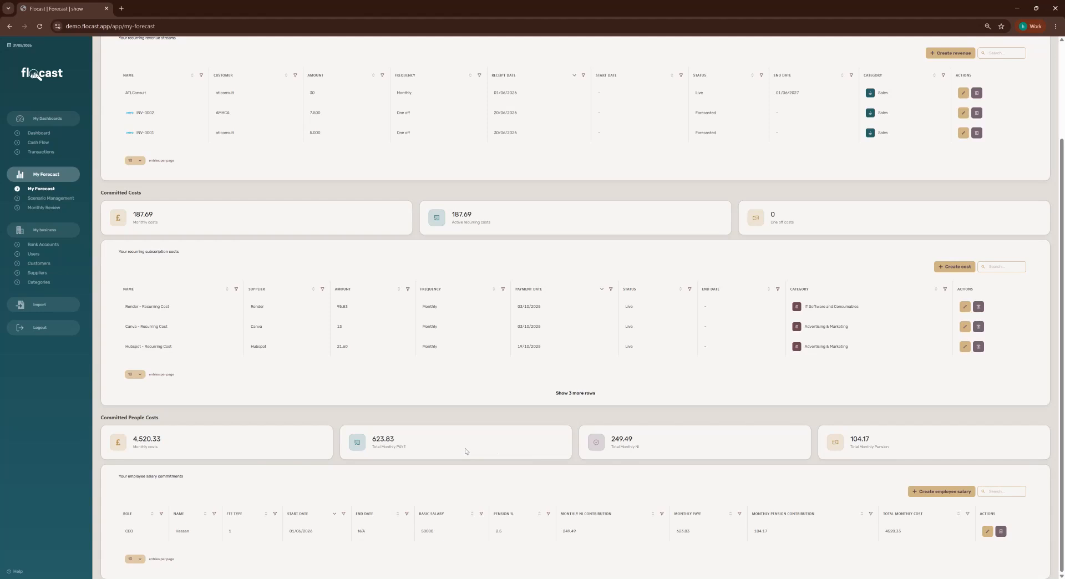
scroll(464, 451, up, 2)
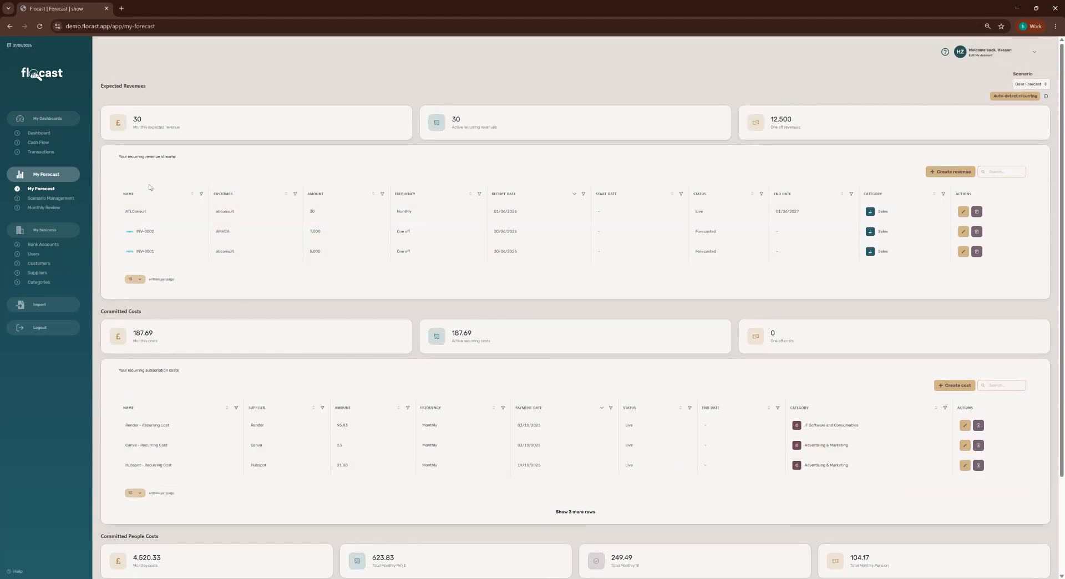
click(40, 144)
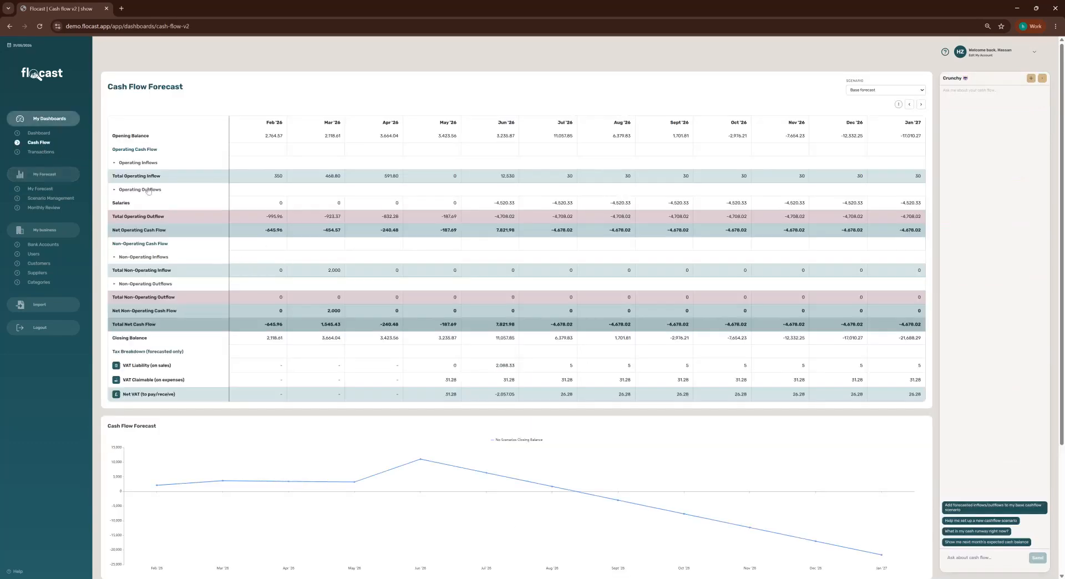
Enter 1,000 as Jul '26 Other Revenue under Operating Inflows and review its forecasted revenues.
click(114, 162)
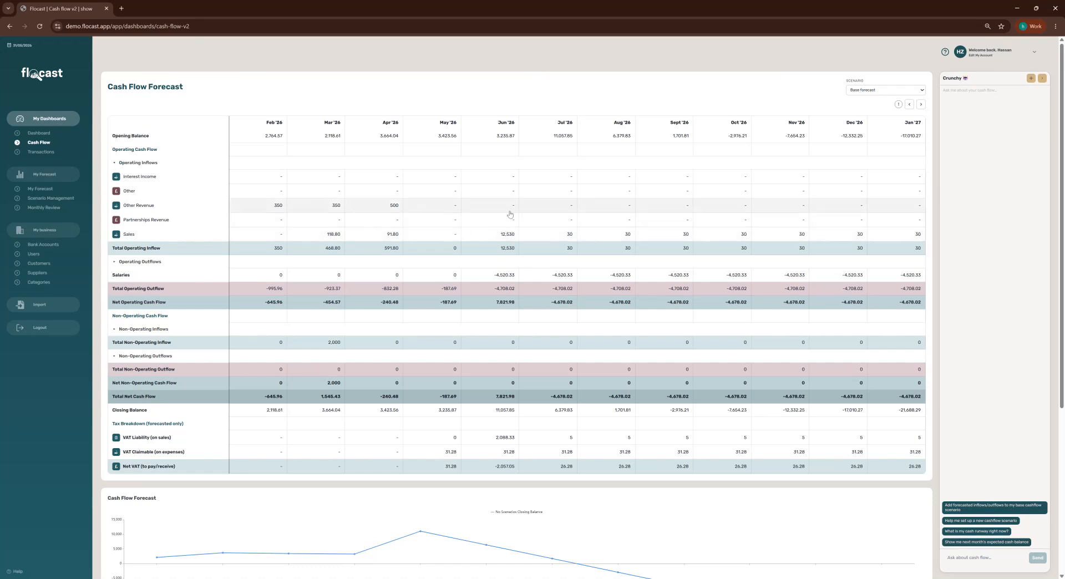
click(537, 211)
text(1000)
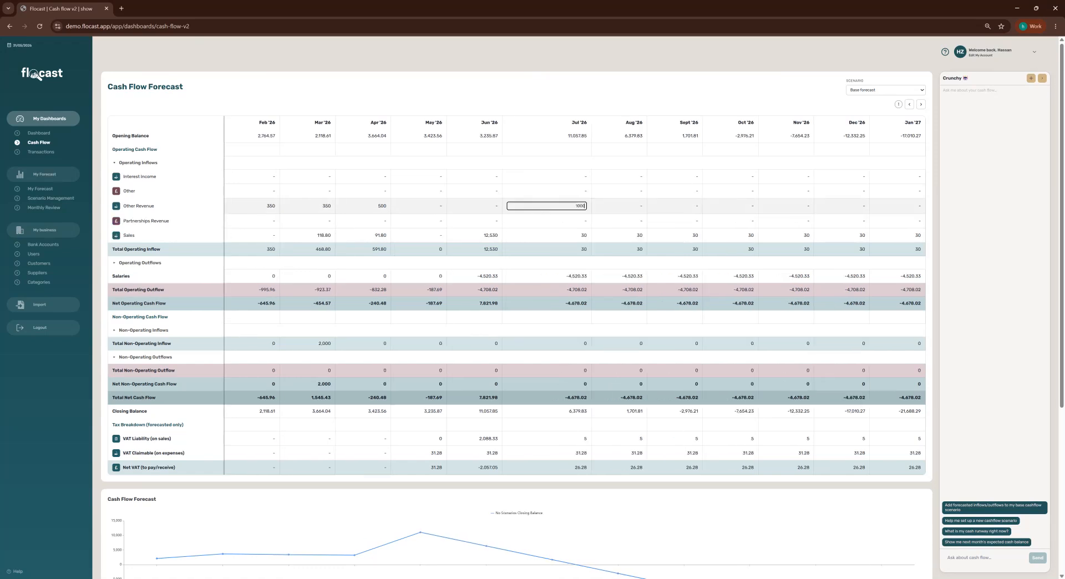
key(Return)
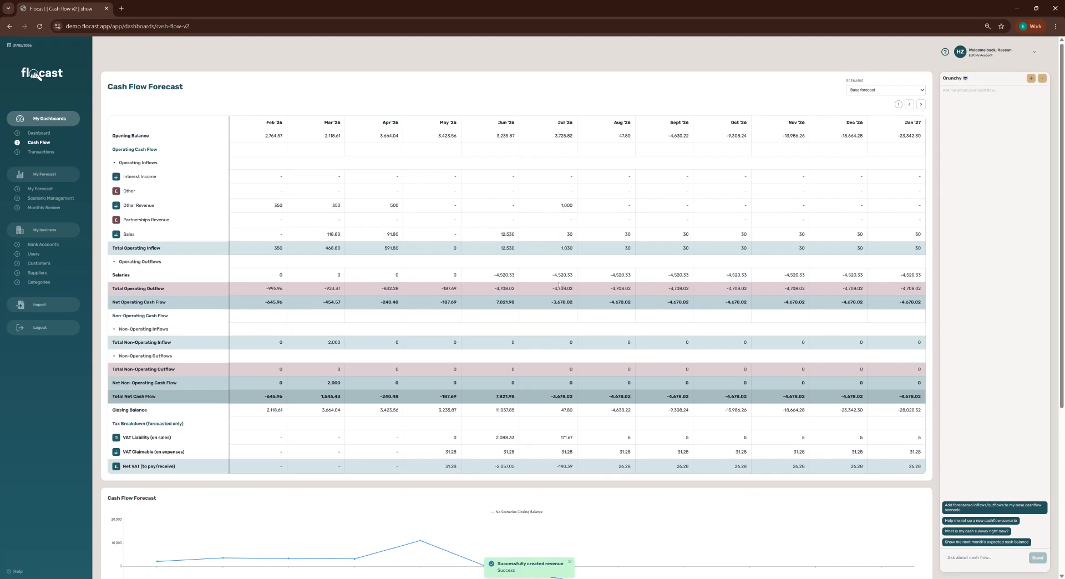
click(561, 209)
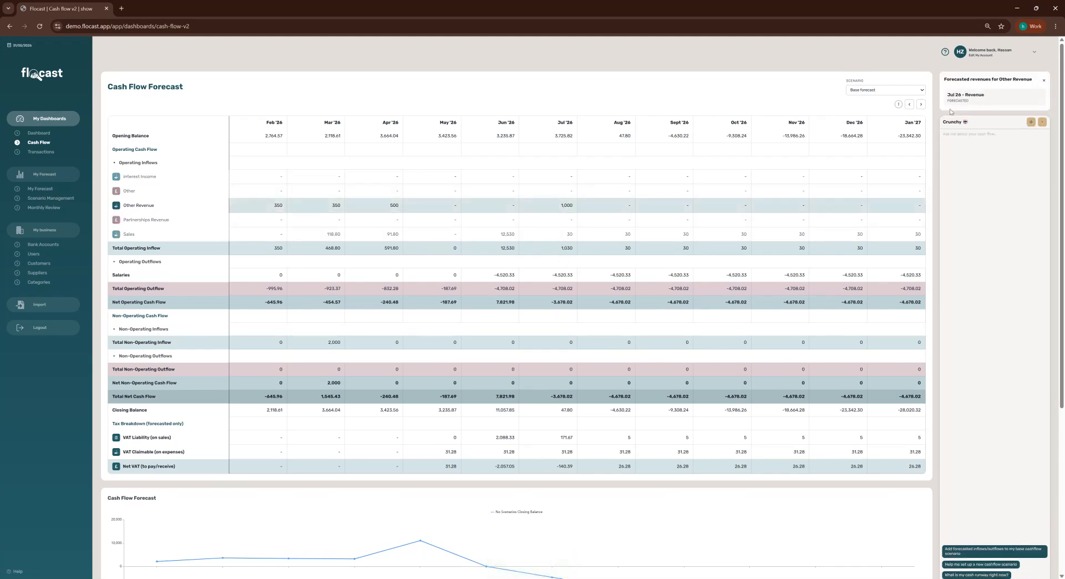
click(41, 189)
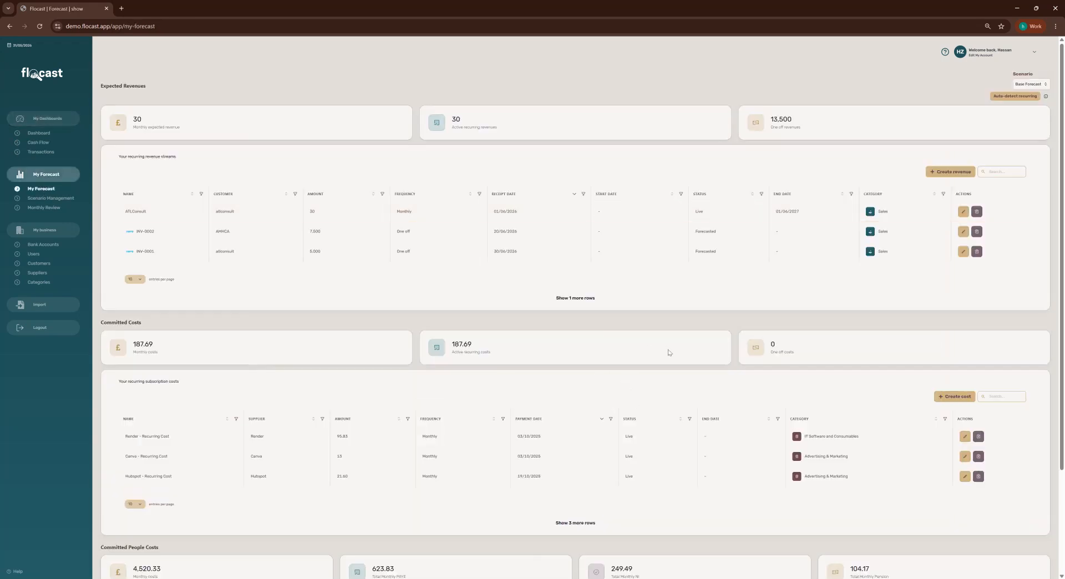
Inspect the Jul 26 - Revenue entry without changes, then return to the Cash Flow Forecast.
click(589, 299)
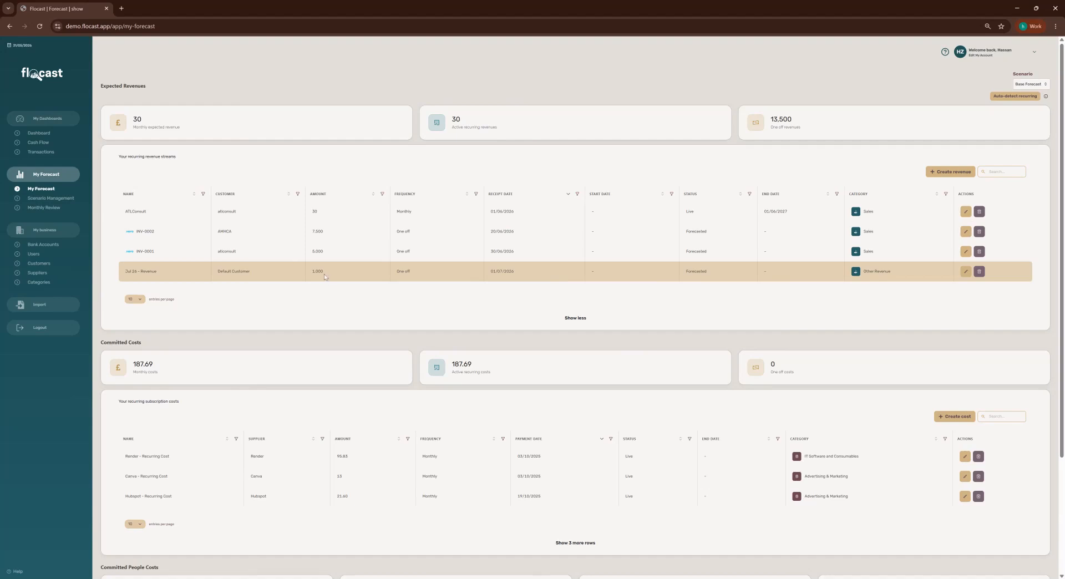
click(966, 271)
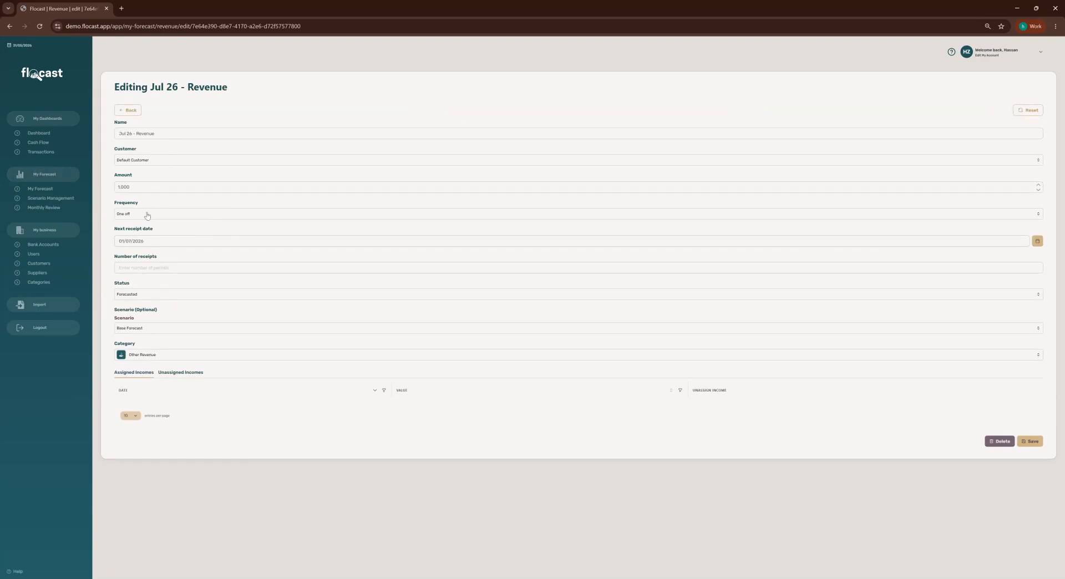
click(129, 109)
click(51, 142)
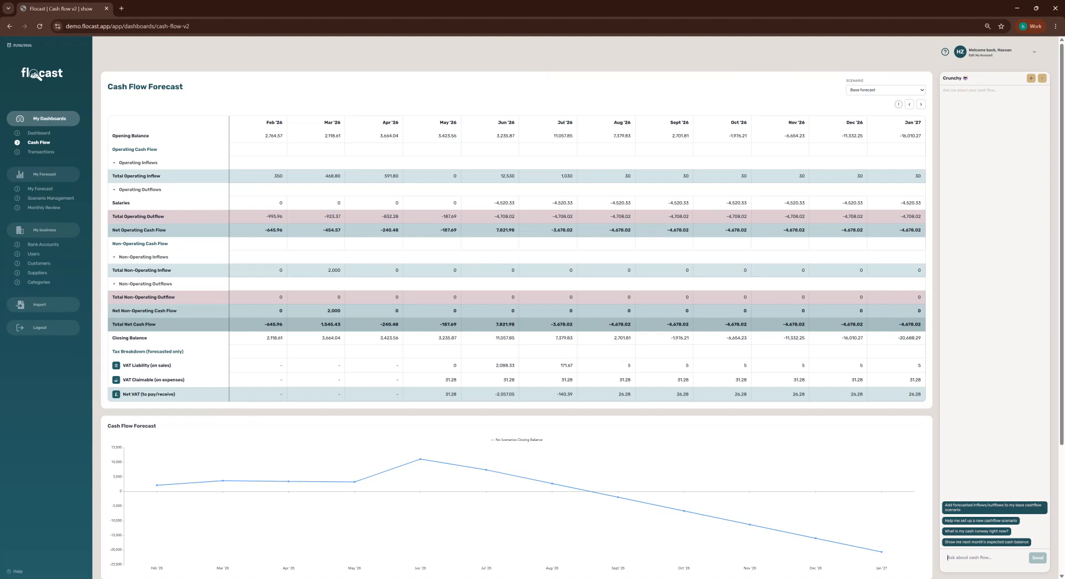
Ask the assistant for the base-forecast runway, then draft a 5000 recurring-revenue request for a new customer.
text(what is my current runway under the base forecast)
key(Return)
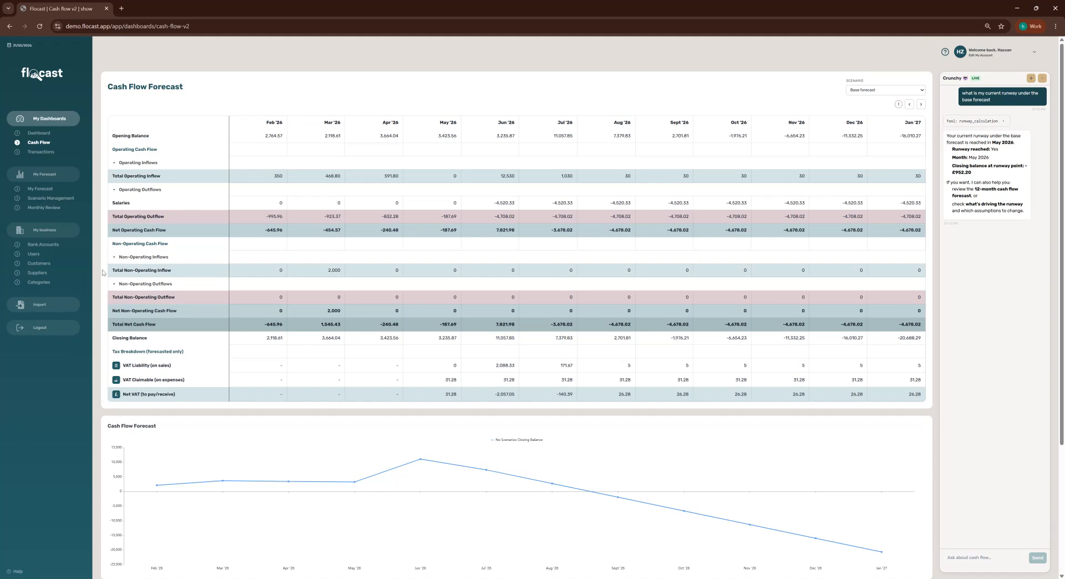
scroll(822, 472, down, 3)
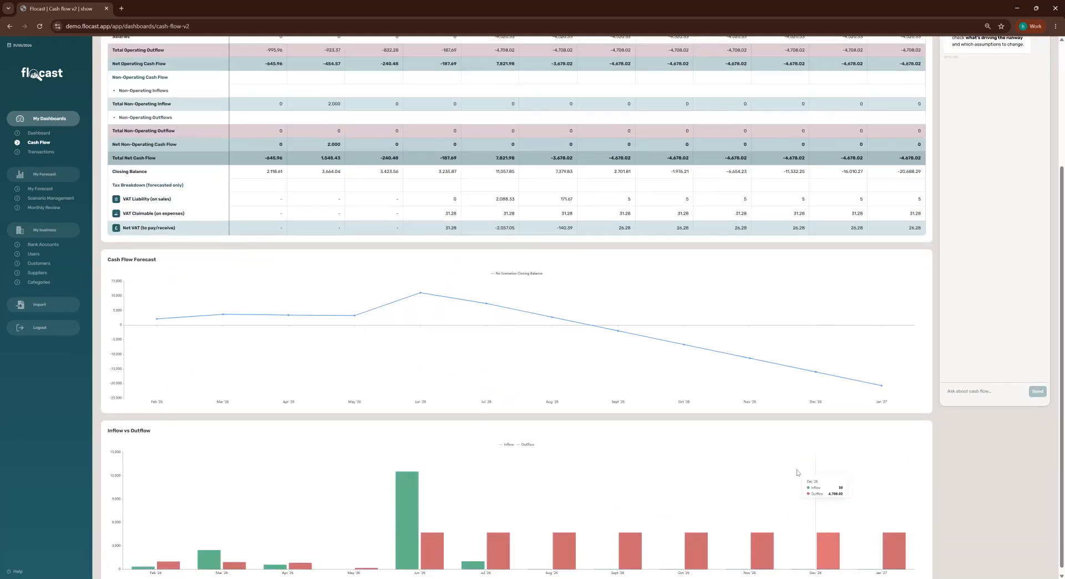
scroll(606, 456, up, 2)
scroll(606, 456, up, 1)
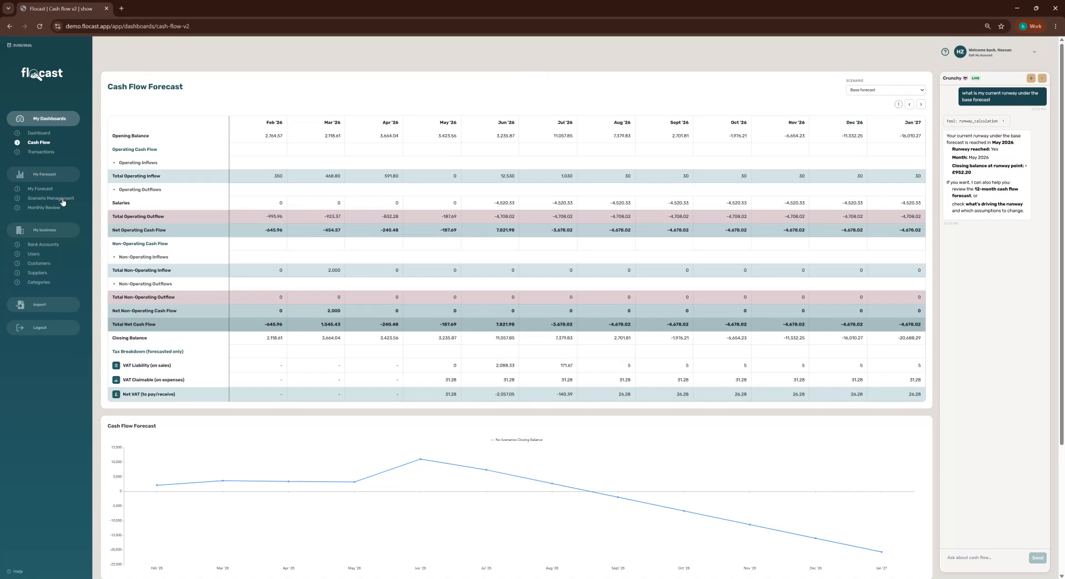
text(can you add 5000 in recurring revenue for a new customer i am going to go live with in Jun 26)
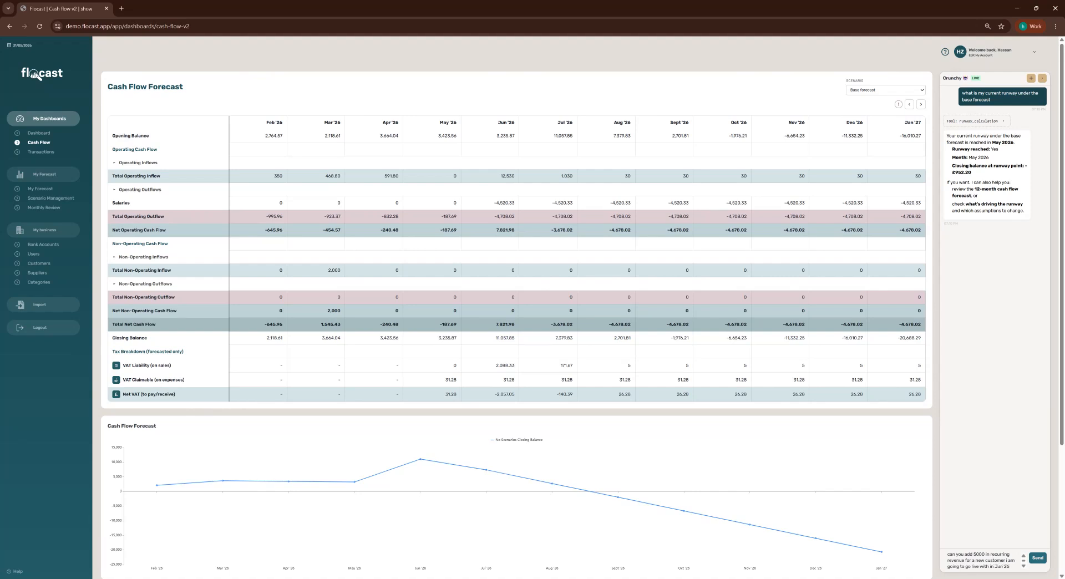
Send the 5000 recurring-revenue request and name the new customer Starling Bank.
key(Return)
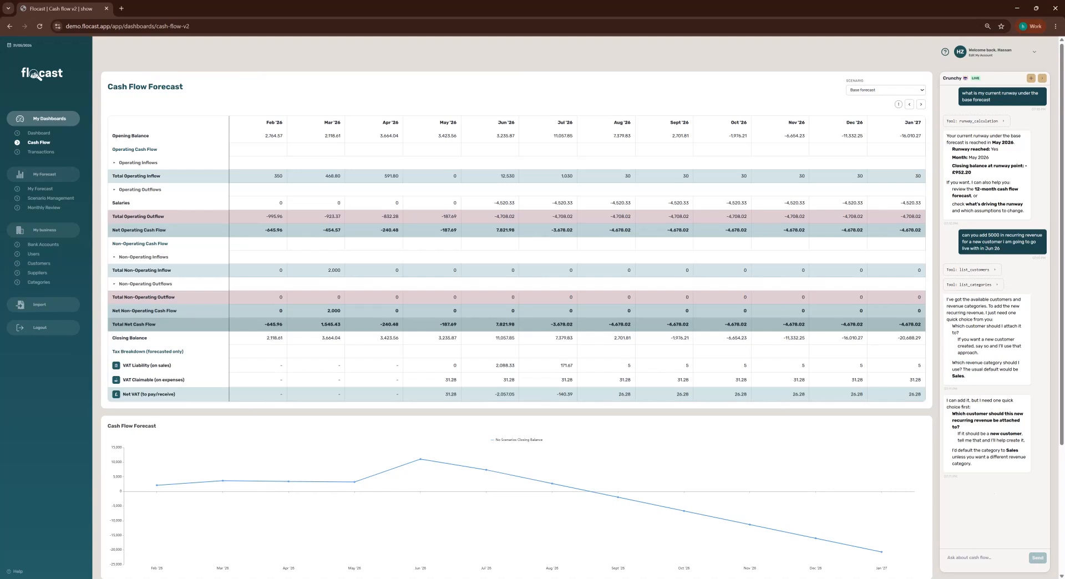
text(new customer called Mancheste)
key(BackSpace)
key(BackSpace)
key(BackSpace)
key(BackSpace)
key(BackSpace)
key(BackSpace)
key(BackSpace)
key(BackSpace)
key(BackSpace)
text(starling bank)
key(Return)
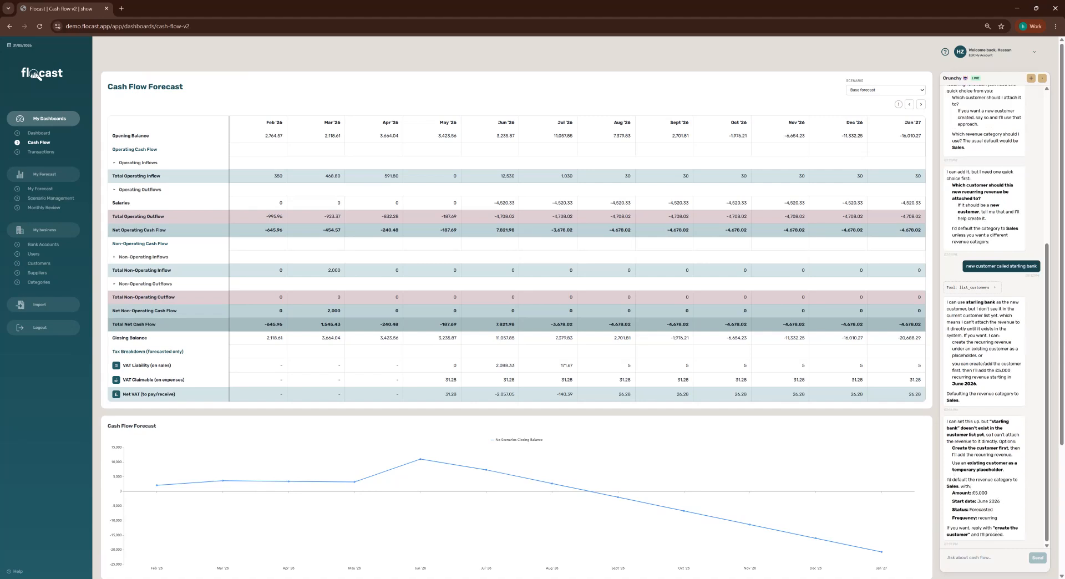
Create a new customer named Starling Bank from the Customers list.
click(41, 265)
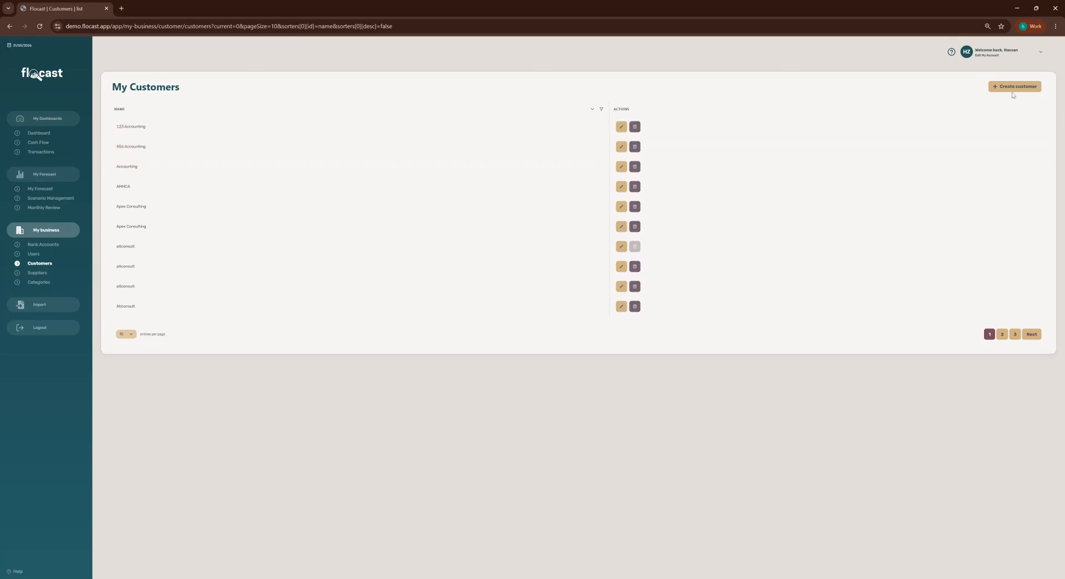
click(1014, 88)
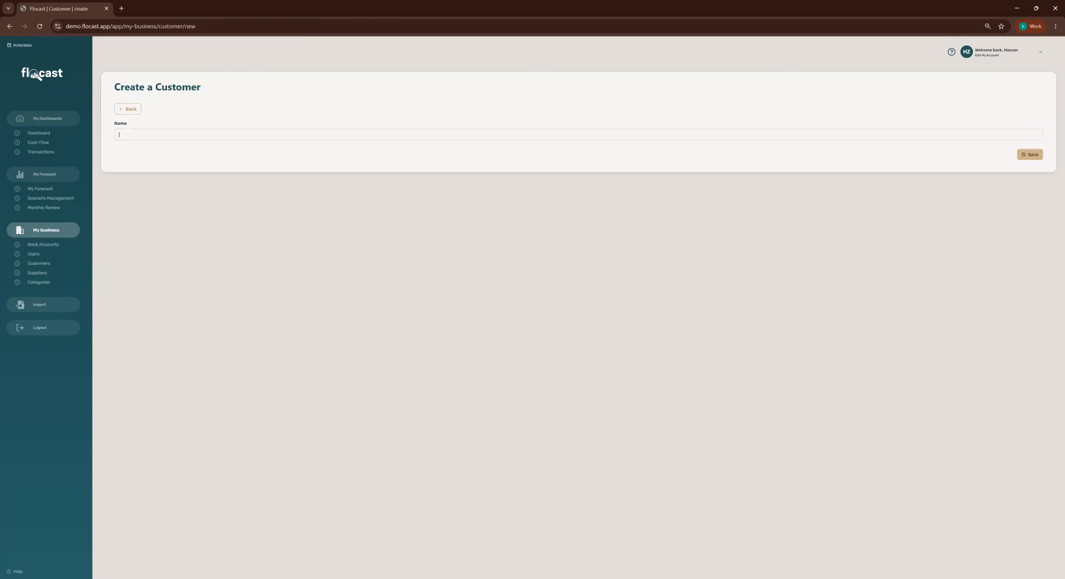
text(star)
key(Return)
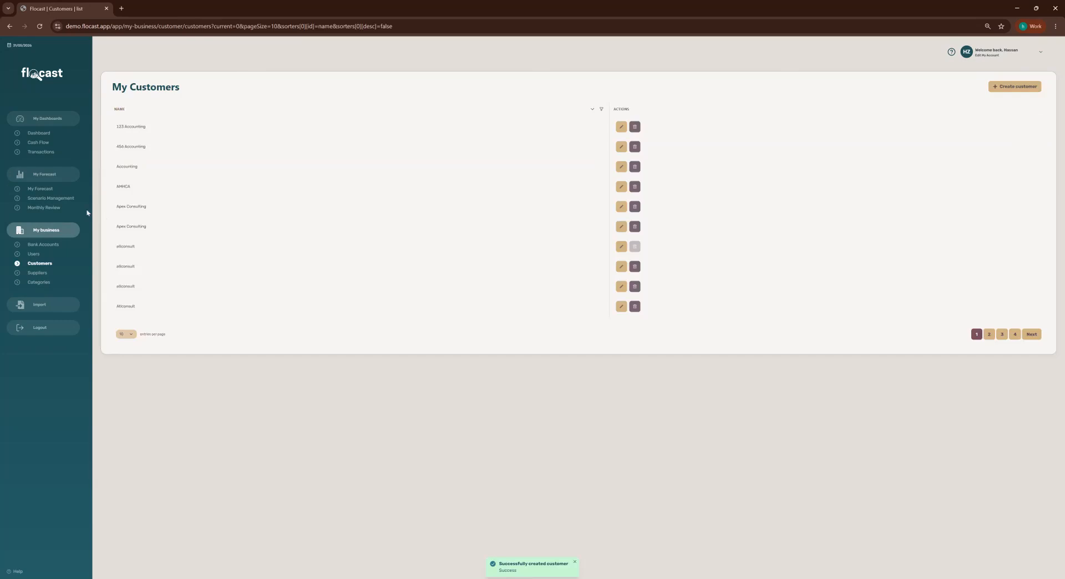
Back on the cash flow forecast, reply 'done' to tell the assistant the customer exists.
click(40, 144)
scroll(990, 532, down, 1)
click(984, 533)
text(done)
key(Return)
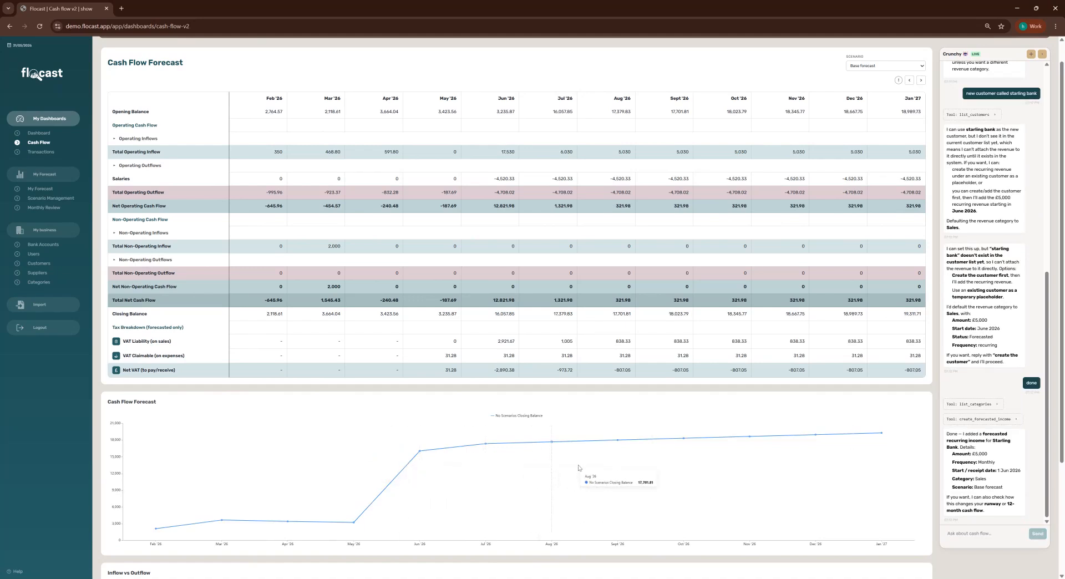
scroll(911, 521, up, 1)
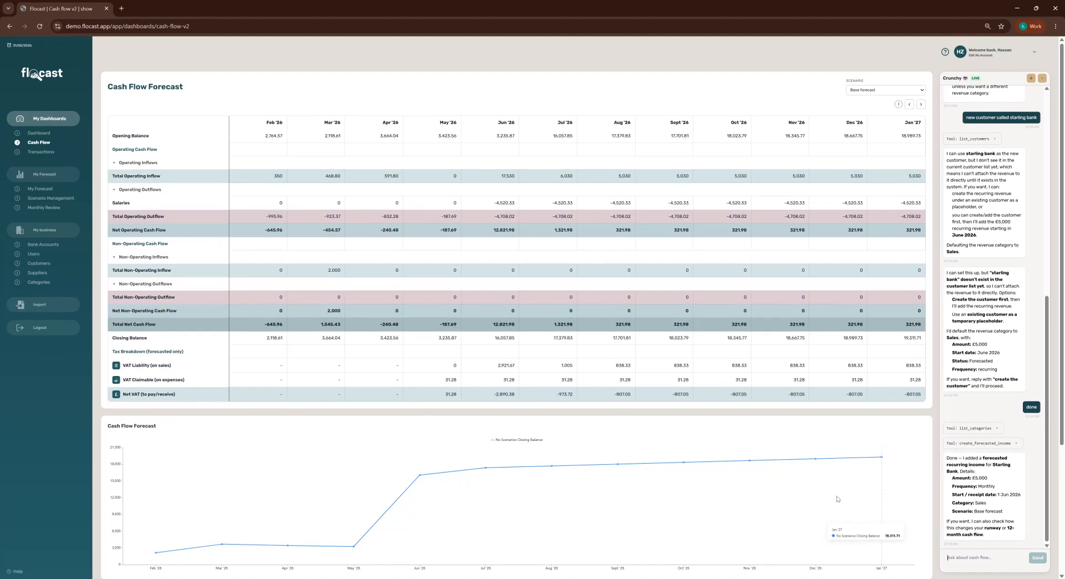
click(59, 198)
click(52, 192)
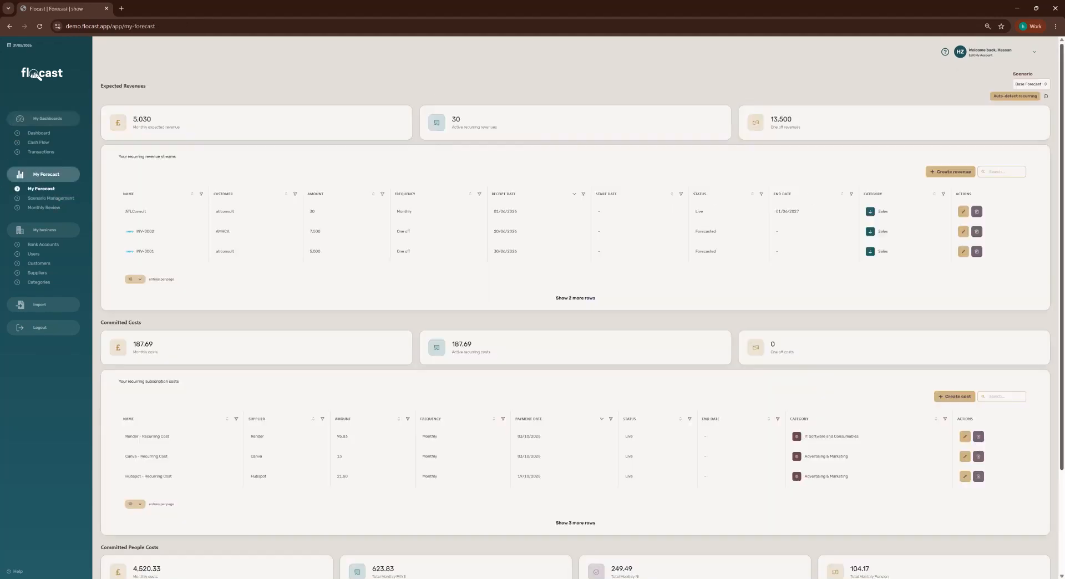
click(1033, 85)
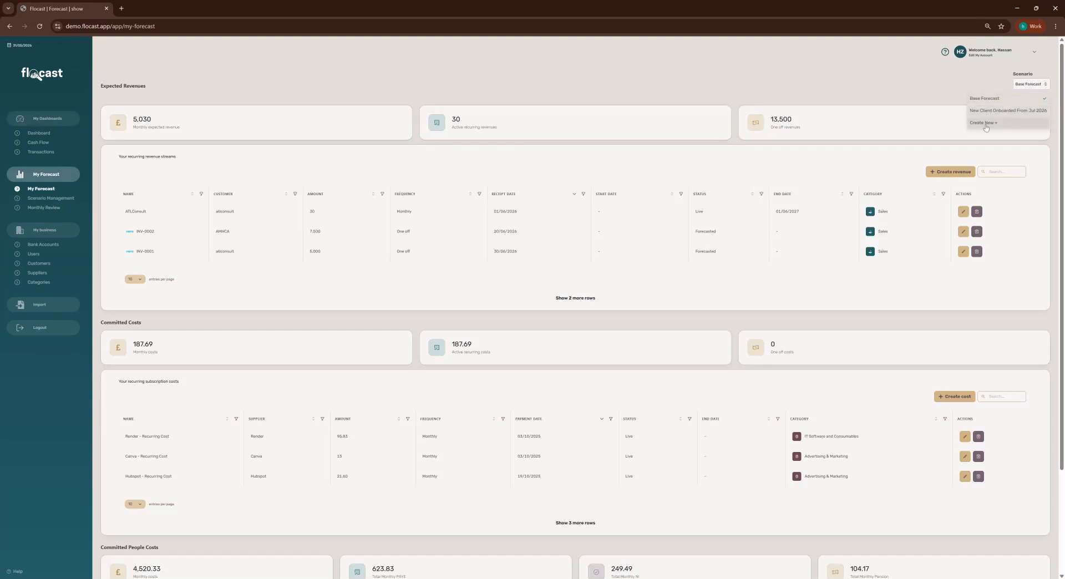
click(33, 143)
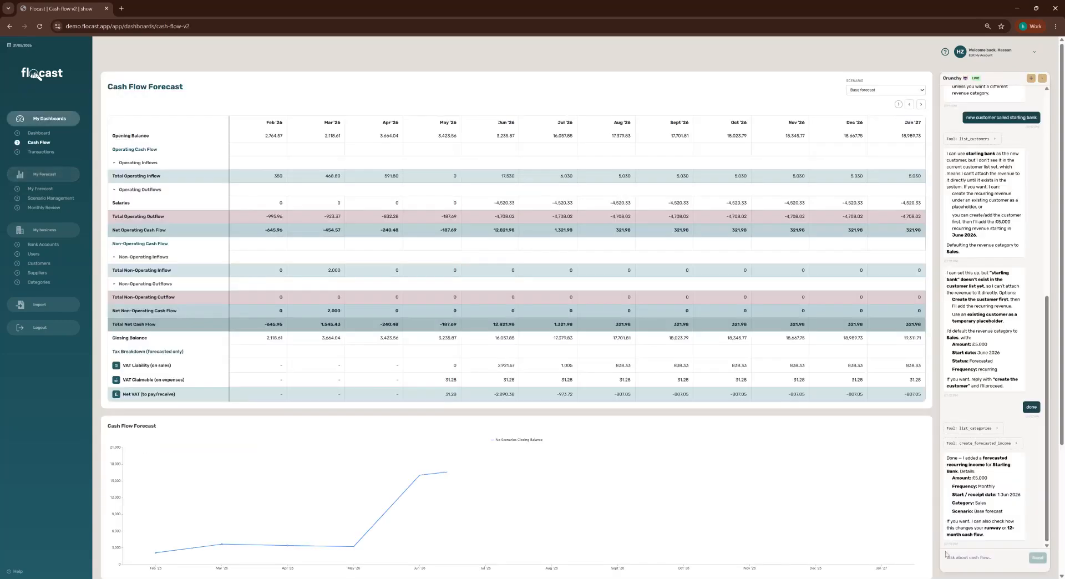
Ask the assistant for a 3-month marketing agency scenario and approve it with 'yes please'.
click(1042, 558)
text(create a)
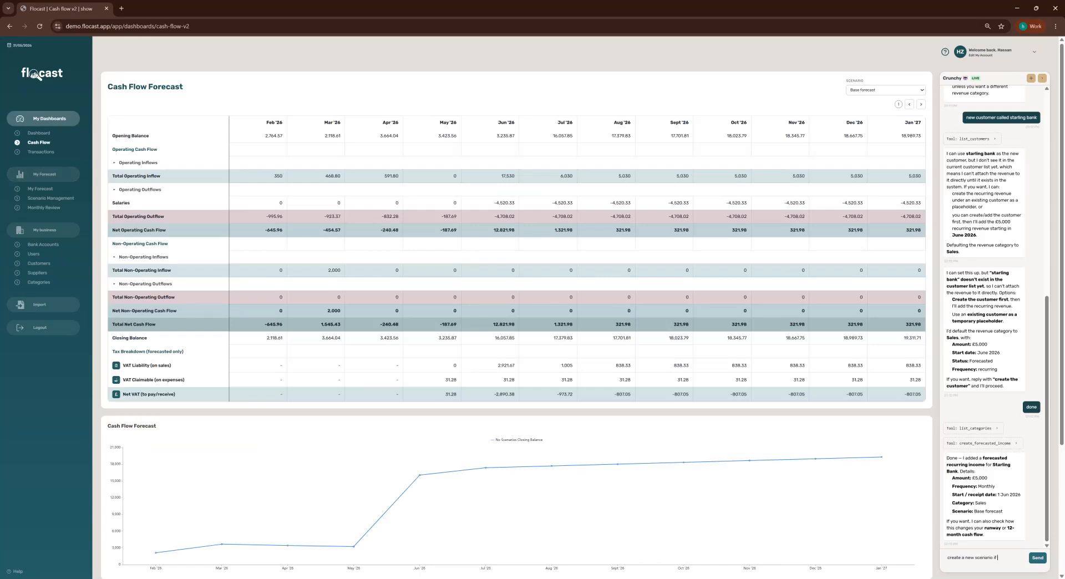
text( new scenario I want to add)
text( a new marketing agen)
text(cy for 3 months to driv)
text(e new lea)
text(ds at 100)
text(0 per month)
key(Return)
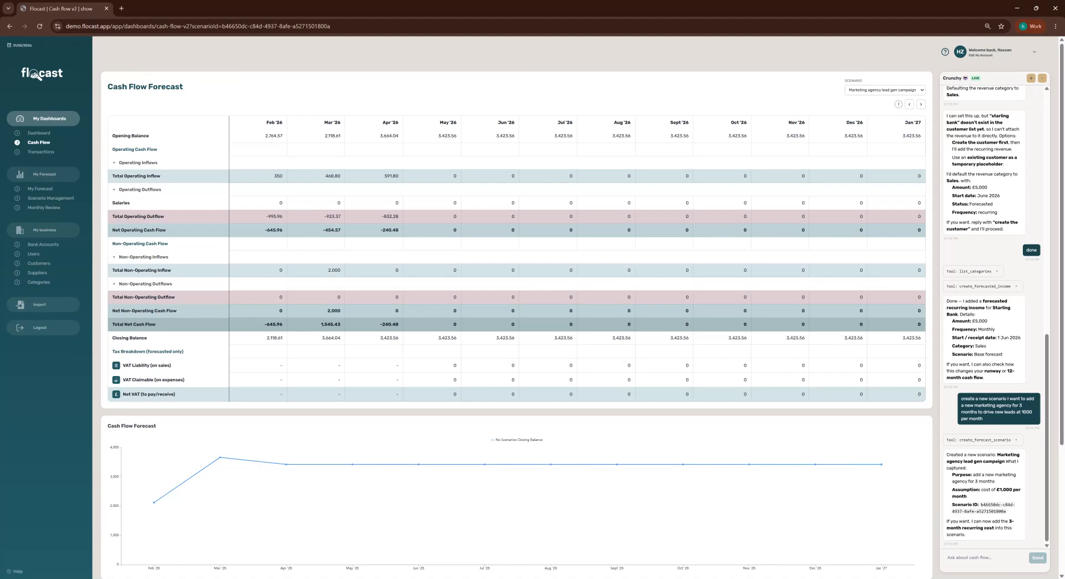
text(yes please)
key(Return)
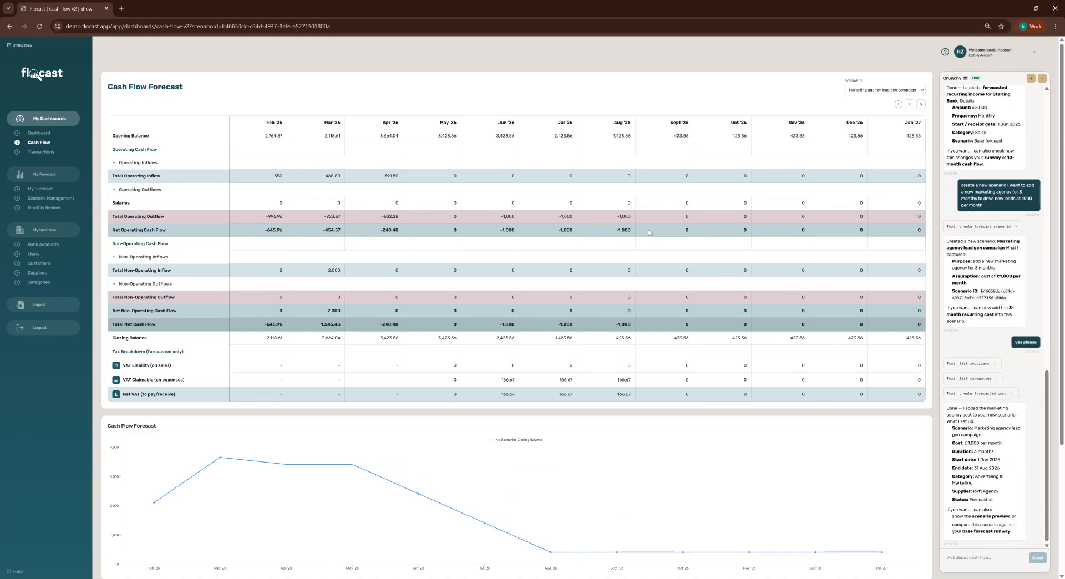
Check the Advertising & Marketing costs under Operating Outflows, then view the scenarios list.
click(114, 191)
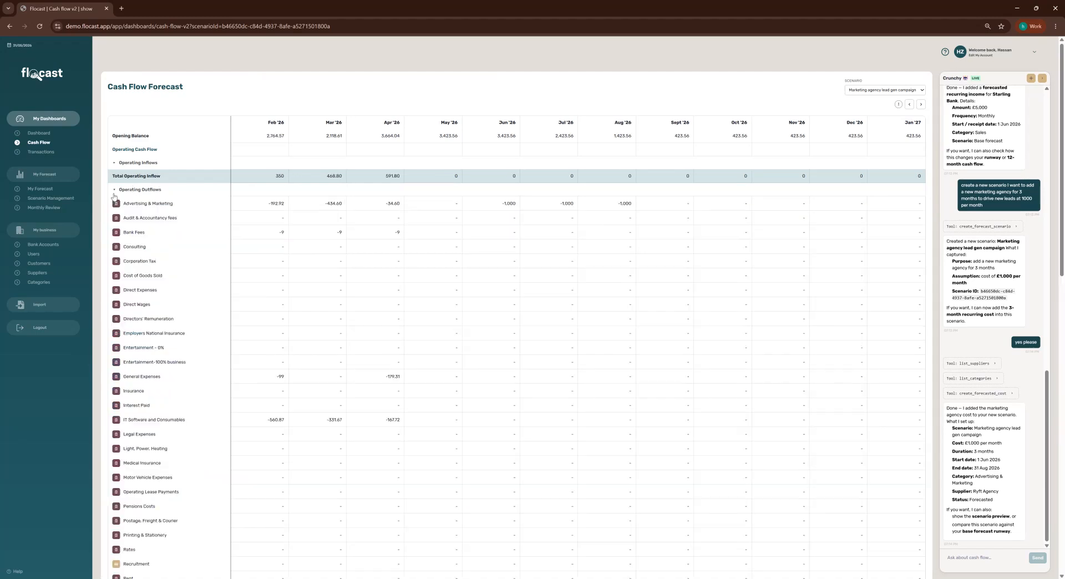
click(509, 204)
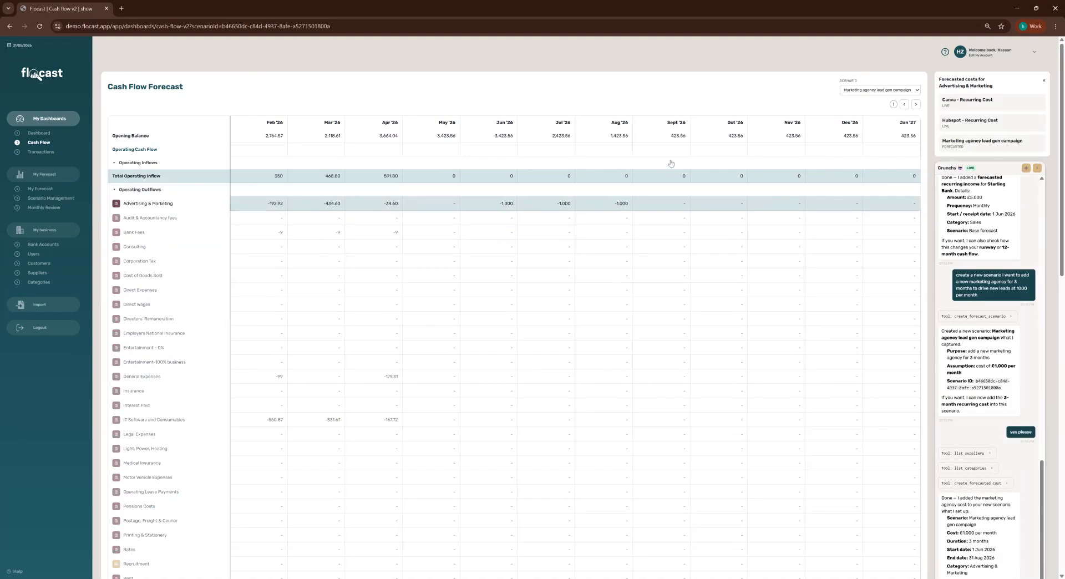
click(114, 189)
scroll(602, 403, down, 2)
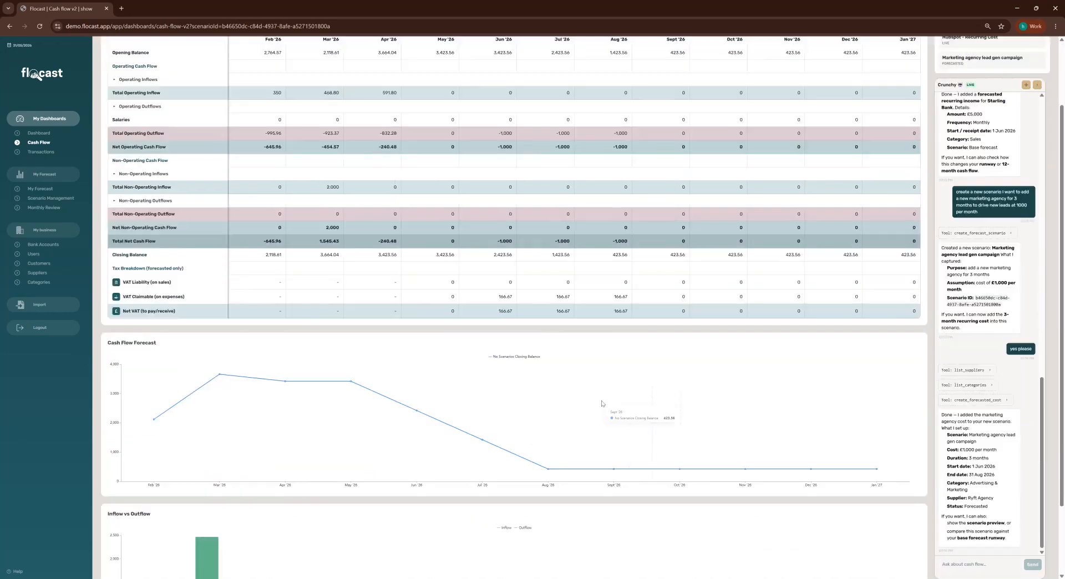
click(51, 198)
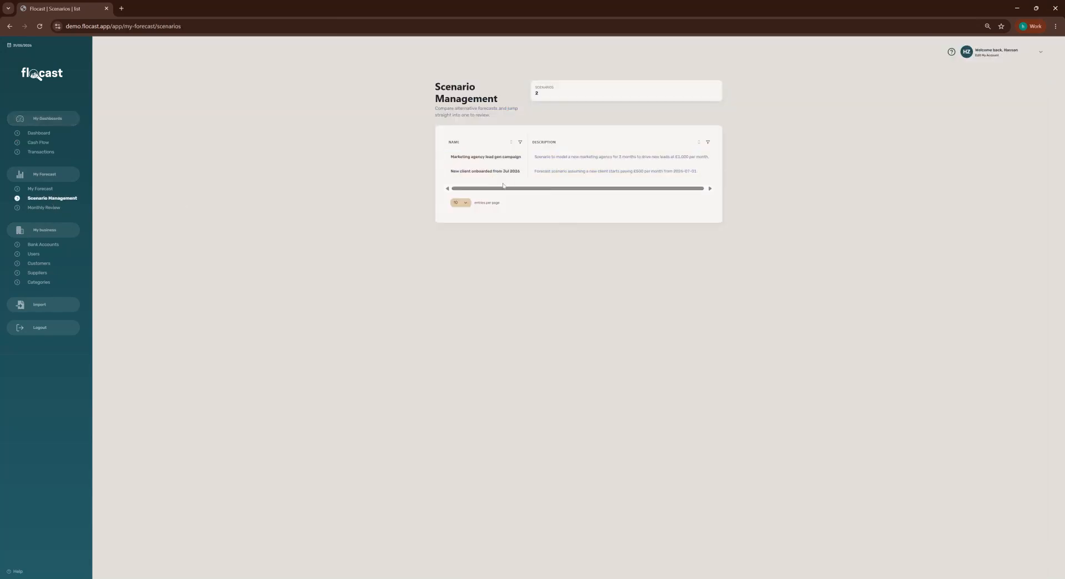
Show the Monthly Review page listing completed reviews back from April 2026.
click(44, 208)
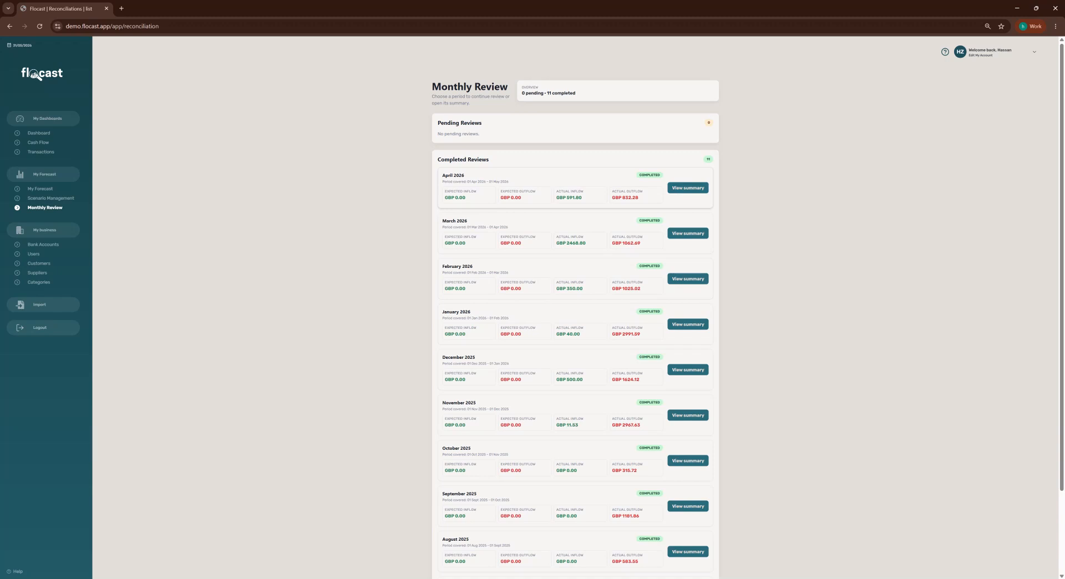
View the April 2026 review summary, then show the twelve-month overview dashboard.
click(687, 188)
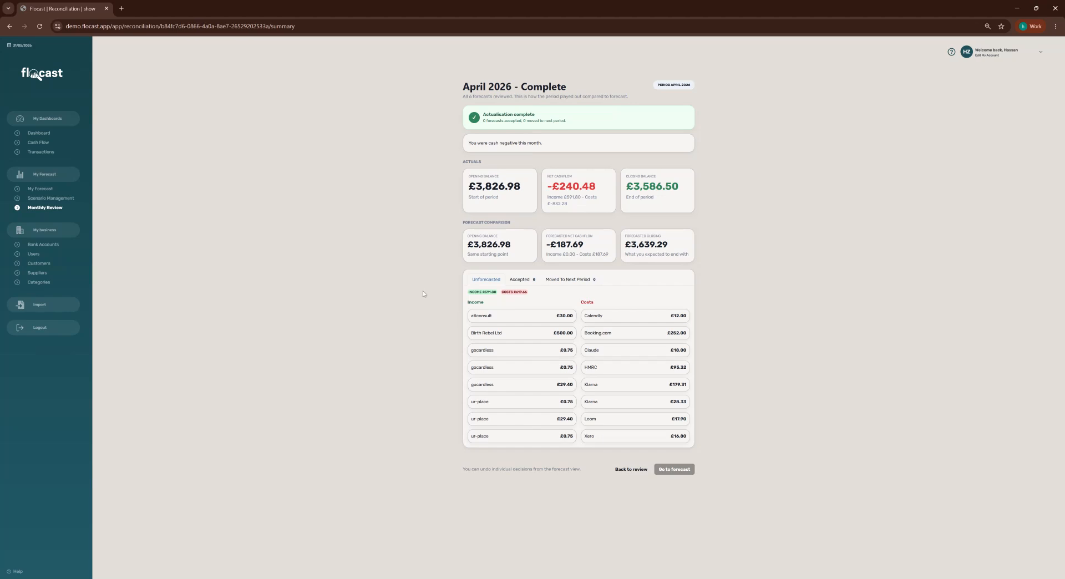
click(40, 134)
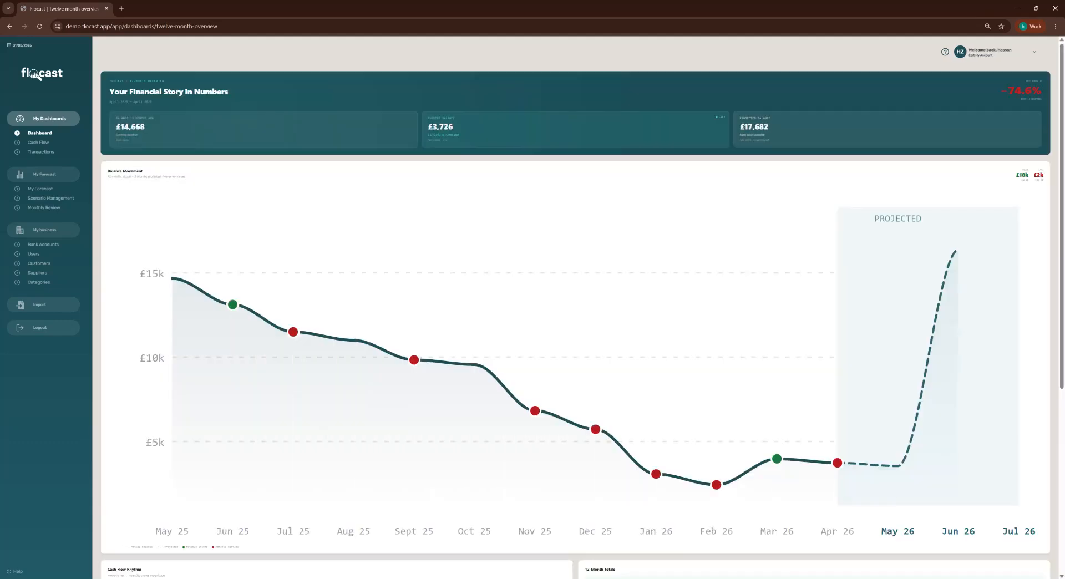
key(ctrl+minus)
key(ctrl+minus)
key(ctrl+minus)
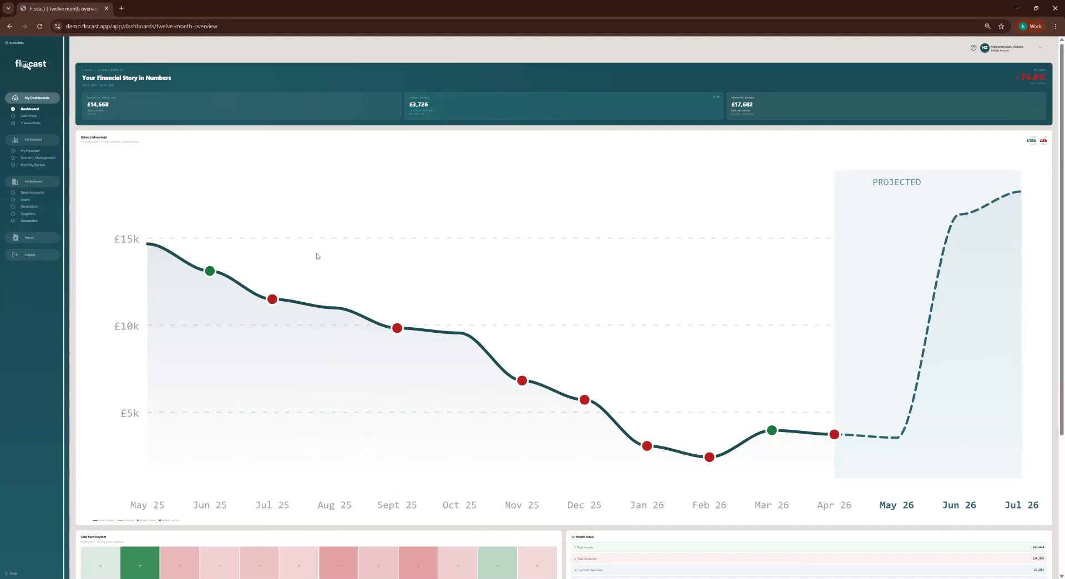
key(ctrl+0)
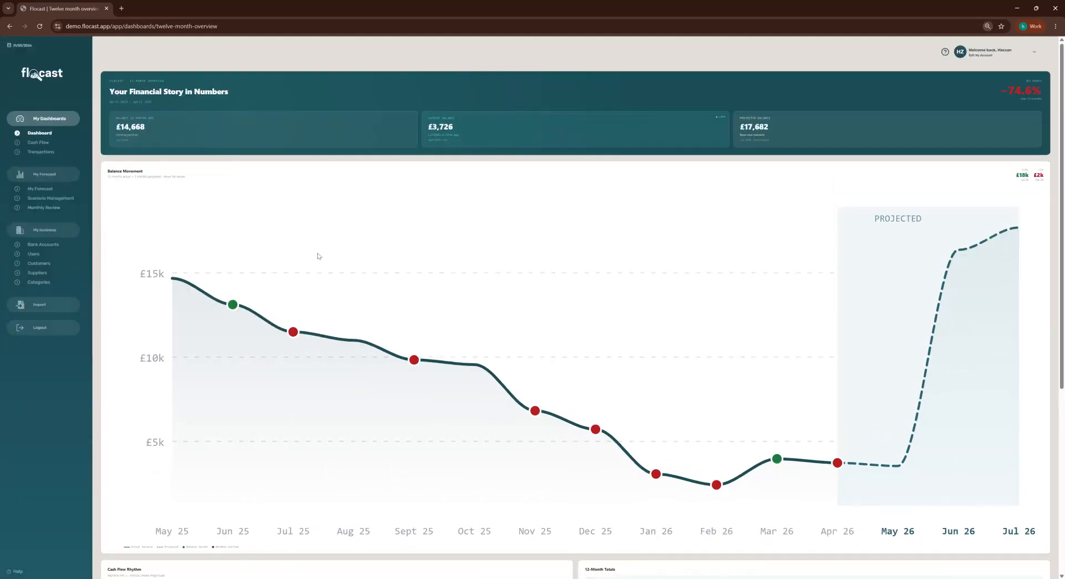